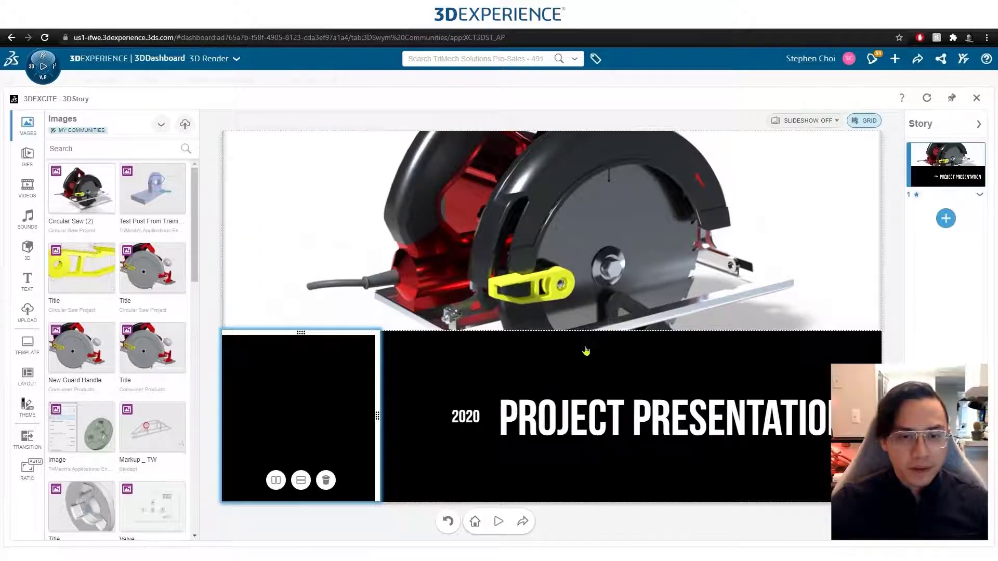
Extend the circular saw image cell downward and lower the PROJECT PRESENTATION title within the black band
click(566, 323)
drag(552, 330, 551, 399)
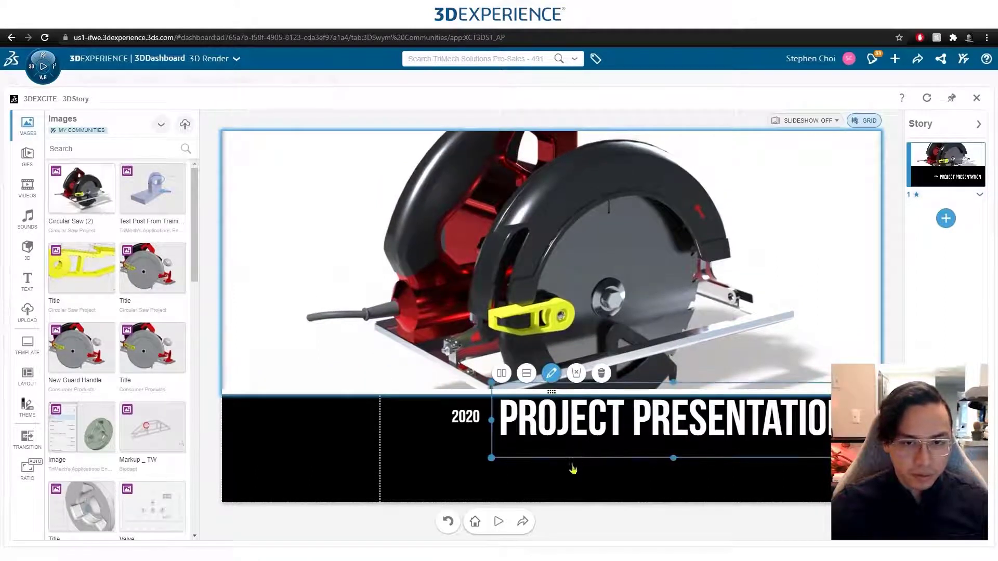
drag(575, 463, 564, 493)
Move the year text down to the left of the title and change it to 2021
click(443, 434)
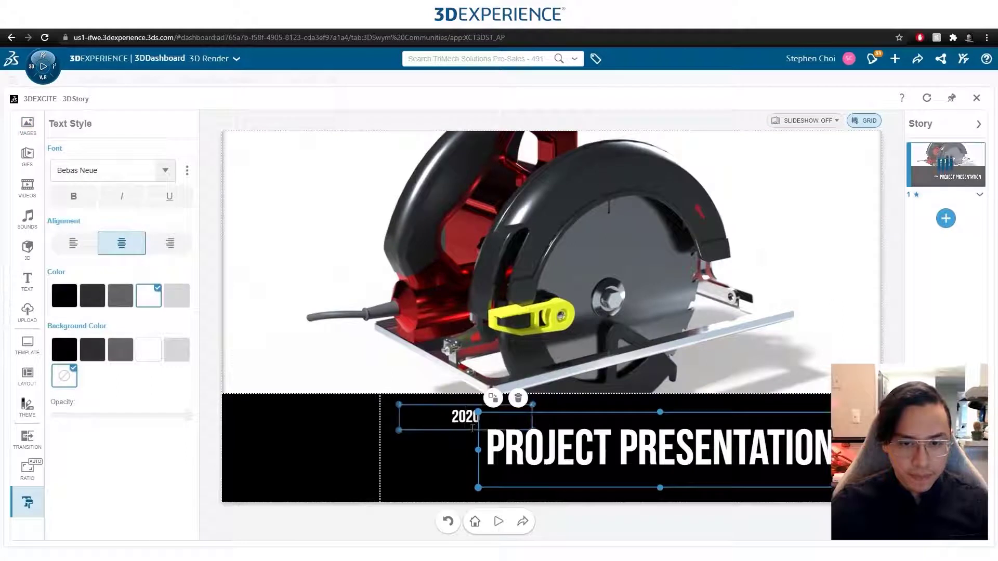
click(463, 441)
click(461, 422)
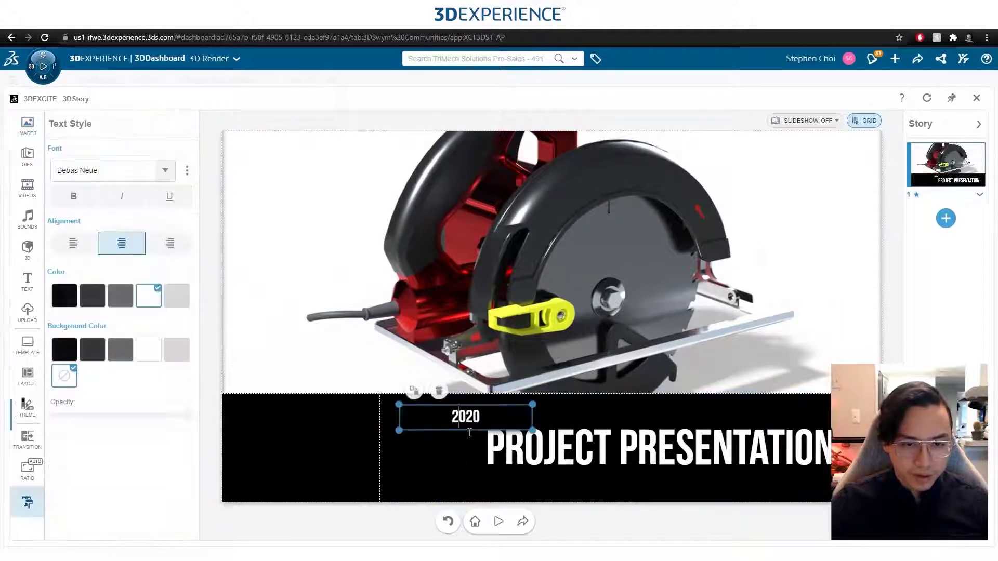
drag(470, 434, 433, 469)
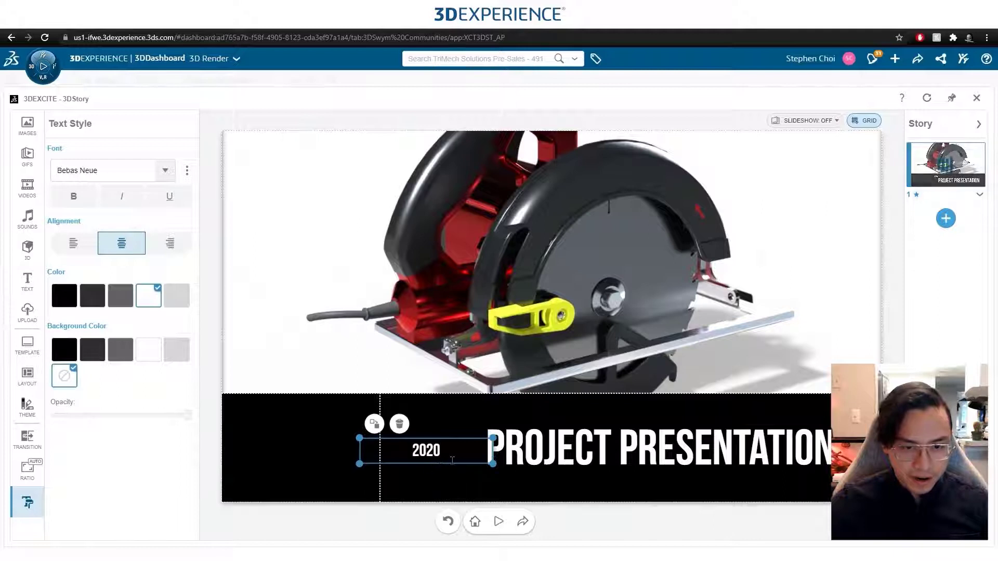
key(BackSpace)
text(1)
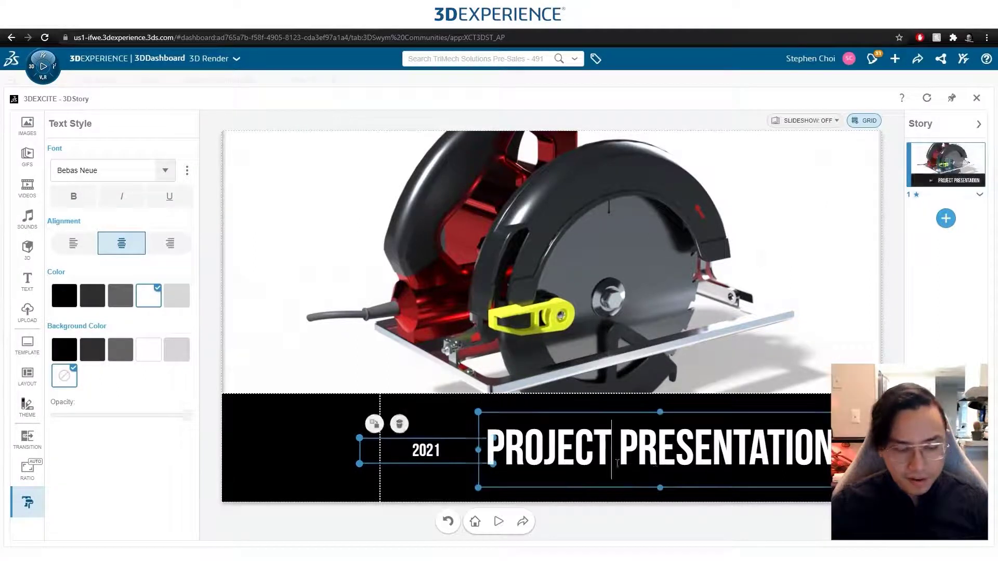
Replace the title text with CIRCULAR SAW UPDATE
click(499, 457)
mouse_move(611, 449)
mouse_down()
mouse_move(356, 443)
mouse_move(617, 453)
mouse_up()
double_click(822, 456)
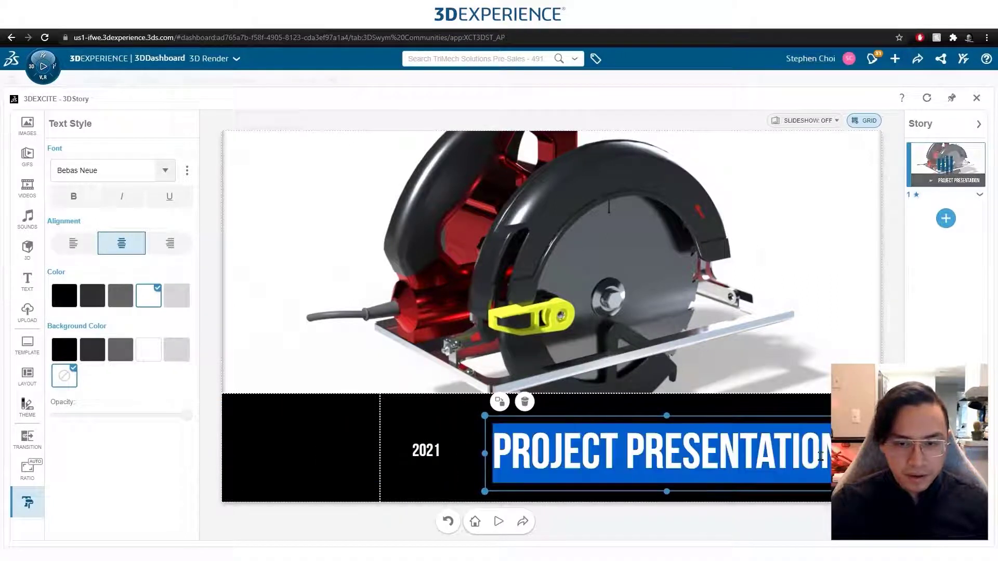
text(CIRCULAR SAW S)
key(BackSpace)
text(UPDATE)
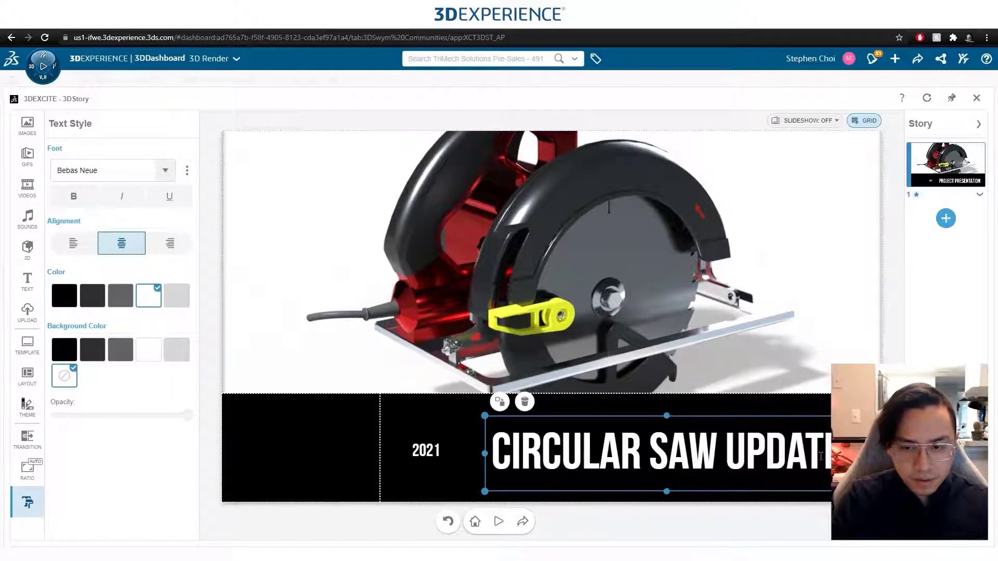
Shift the title slightly left and move the year text closer to it, level with the title
drag(613, 414, 596, 420)
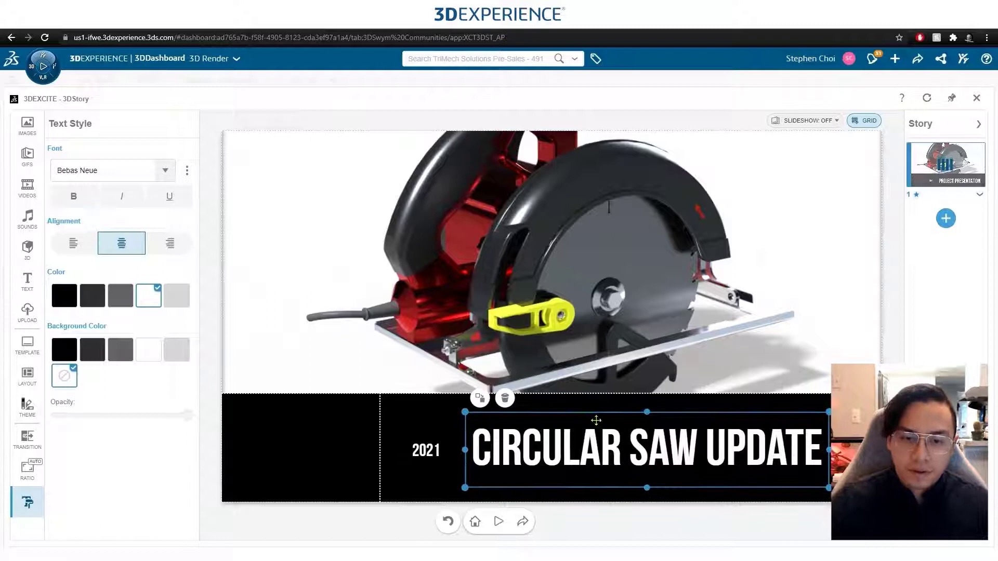
click(445, 470)
drag(445, 469, 461, 470)
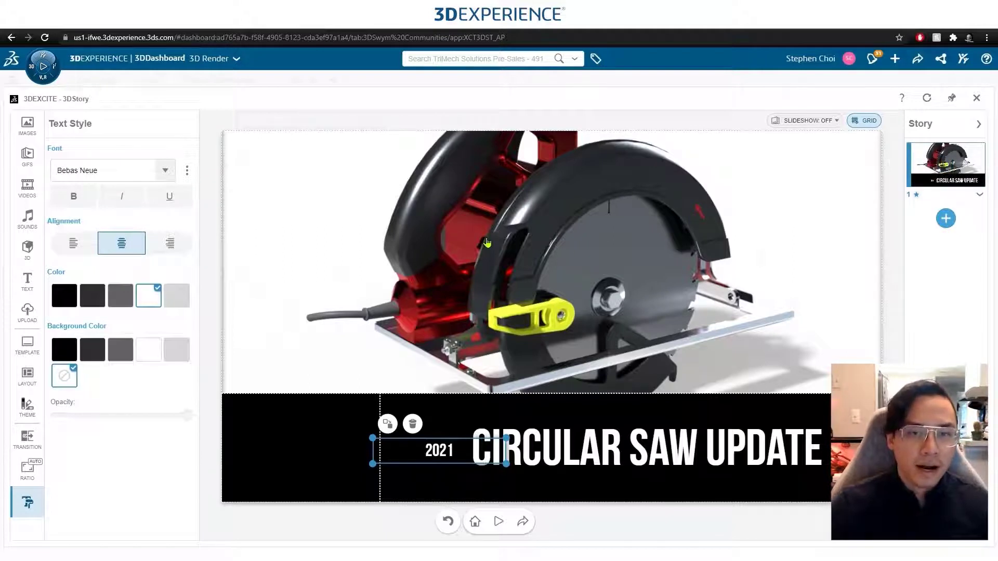
Reposition the circular saw image inside its cell so the top of the handle shows, and accept the crop
click(499, 216)
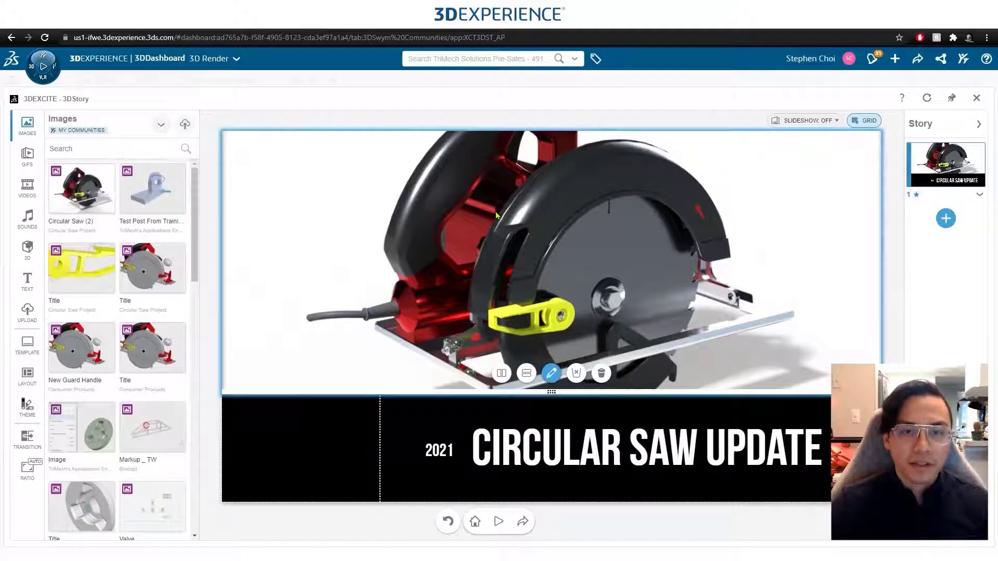
click(553, 373)
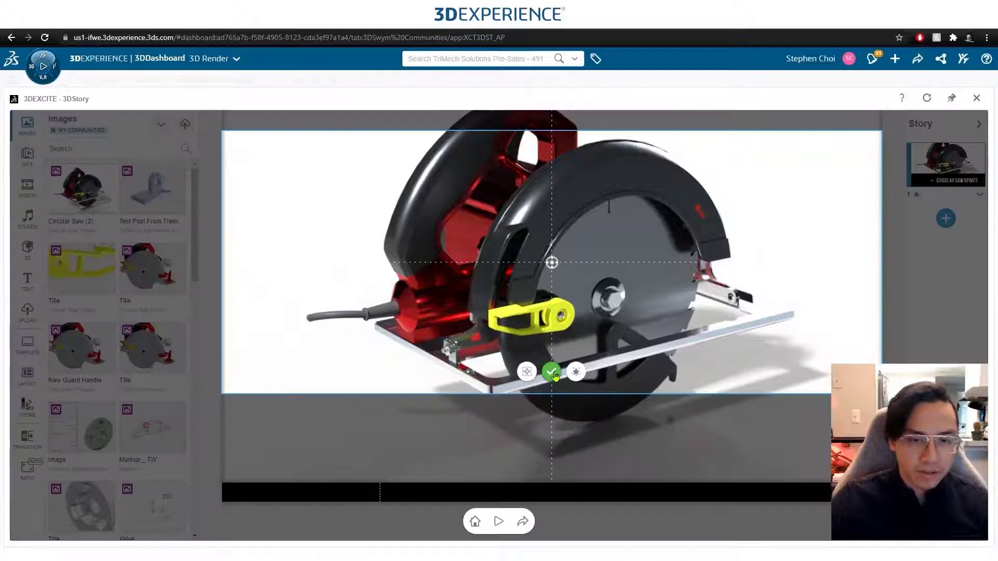
drag(558, 172, 558, 228)
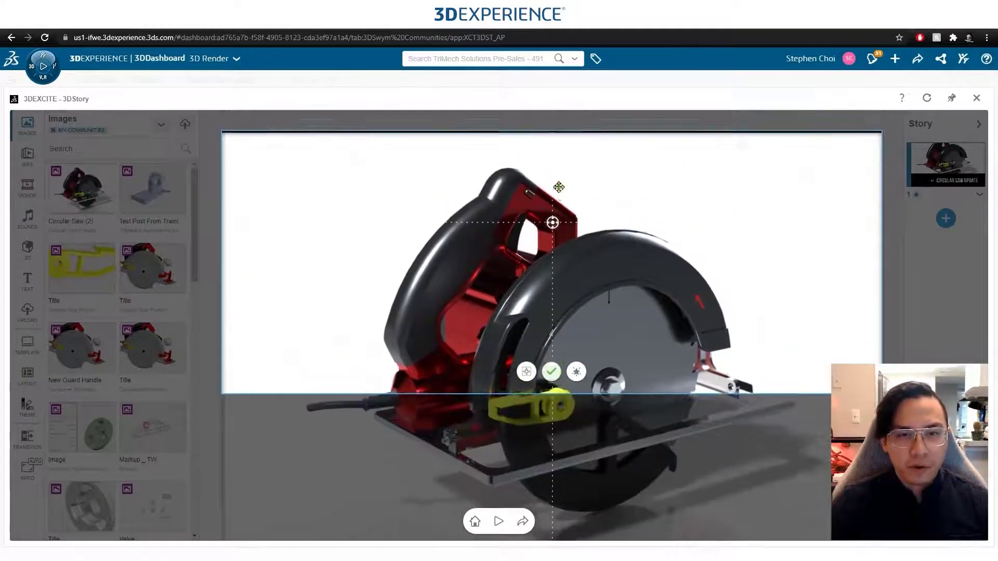
click(558, 255)
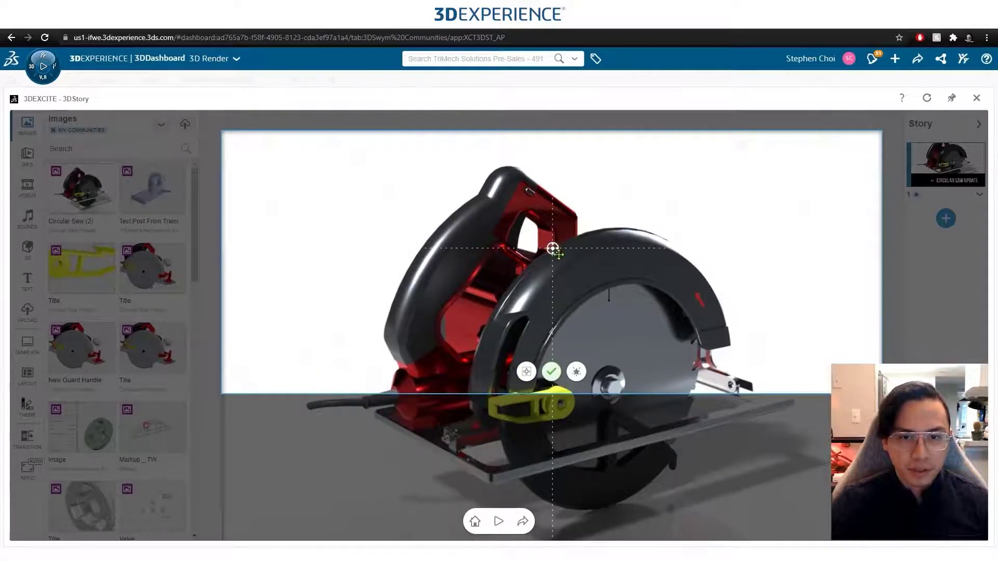
click(559, 277)
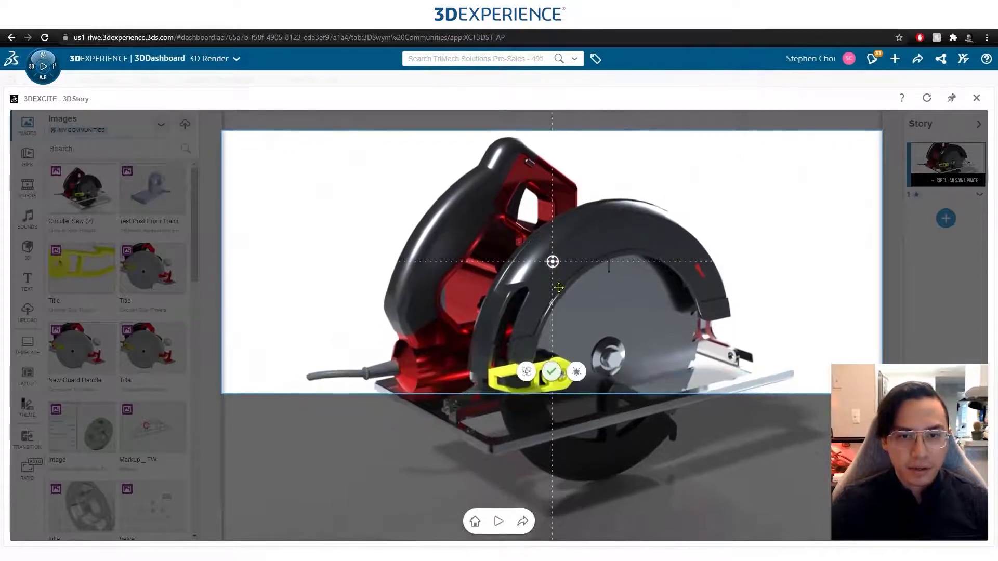
click(553, 372)
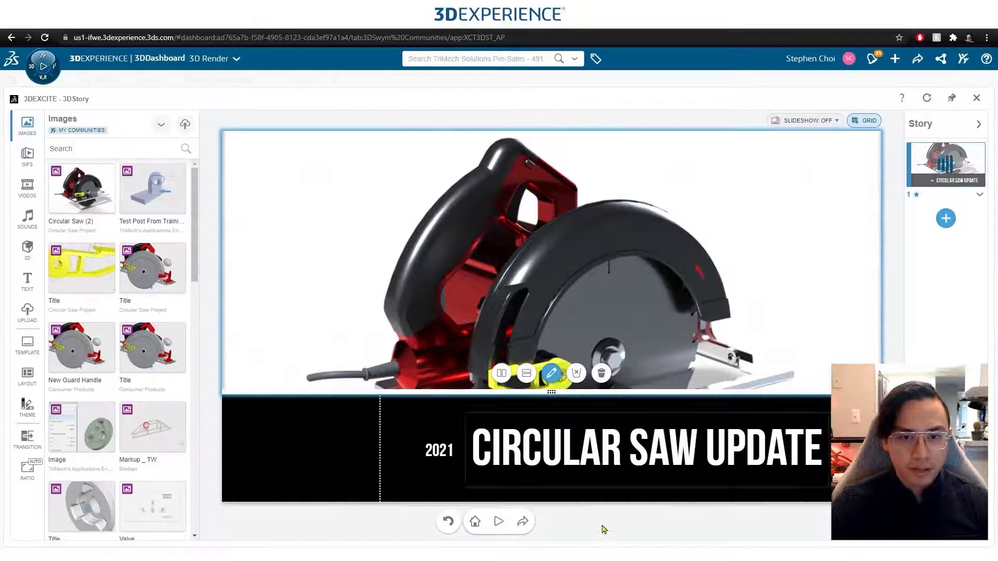
Extend the saw image cell slightly further down and narrow the empty cell at the band's left end
drag(558, 395, 573, 415)
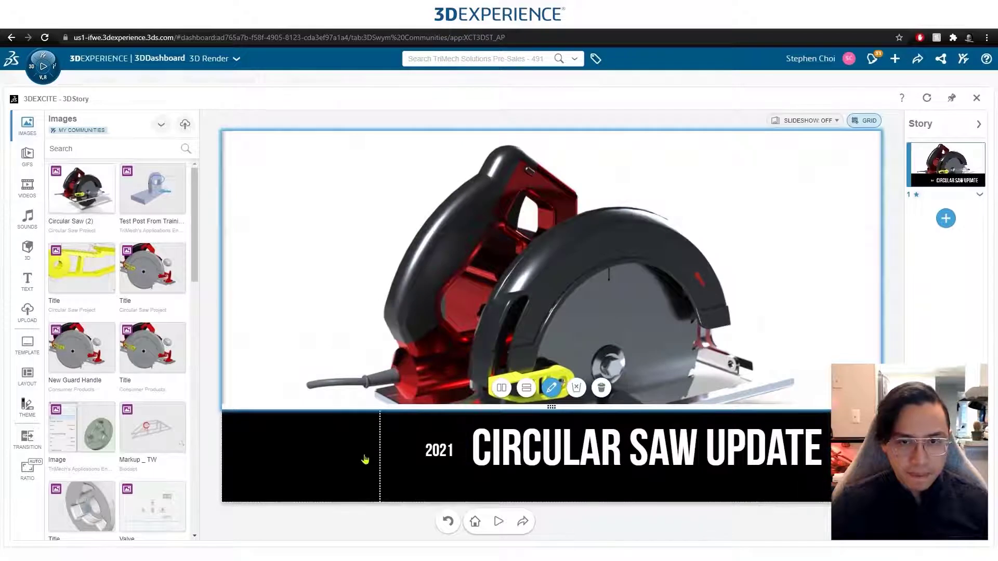
click(378, 448)
click(353, 446)
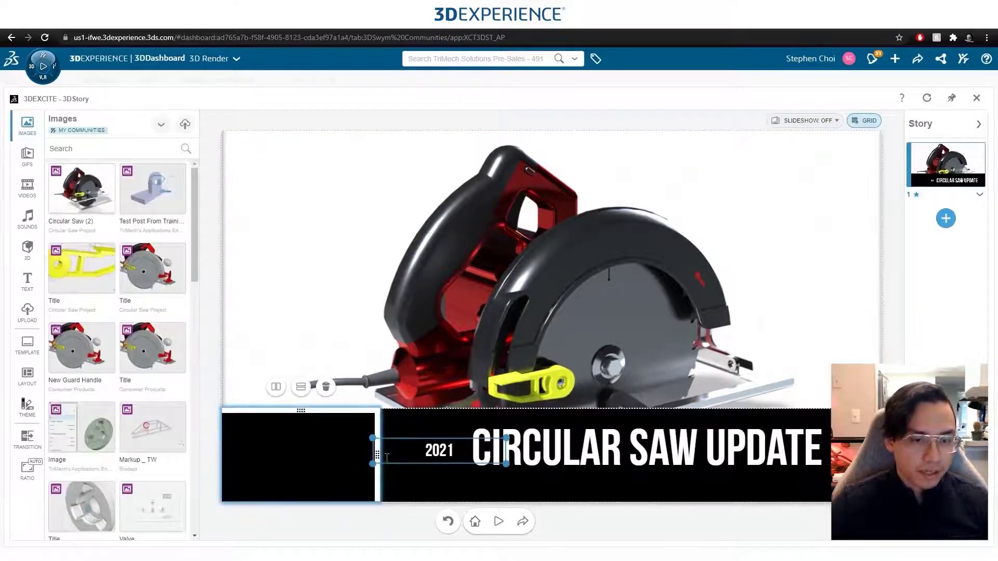
drag(378, 439, 306, 439)
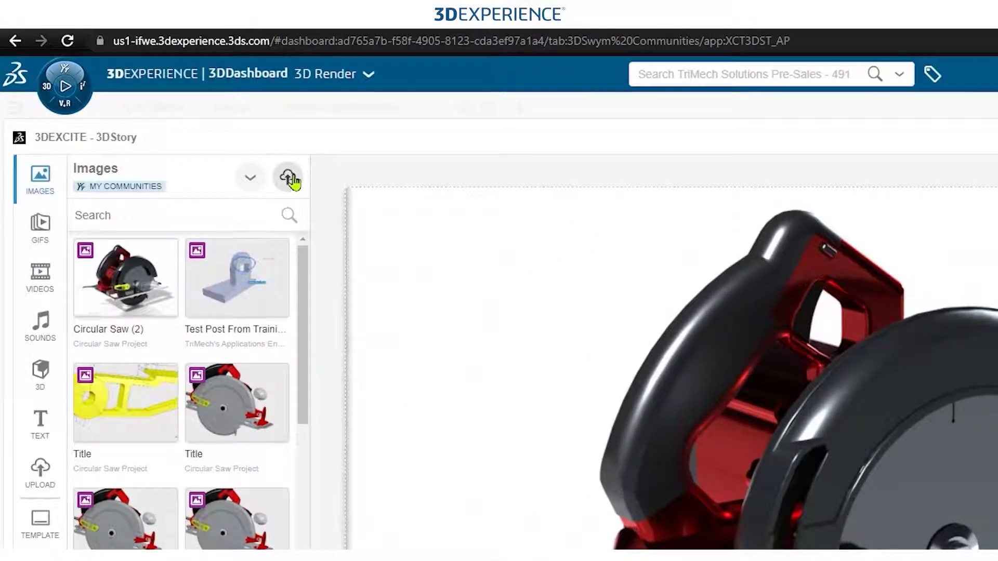
Place the TriMech logo from the uploaded media into the small cell at the band's left end
click(289, 178)
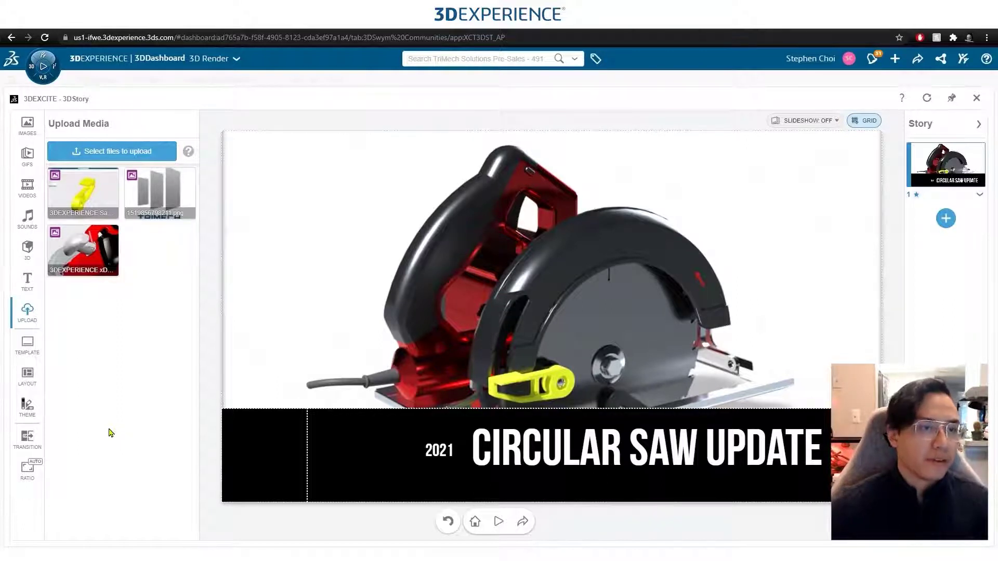
drag(160, 188, 283, 465)
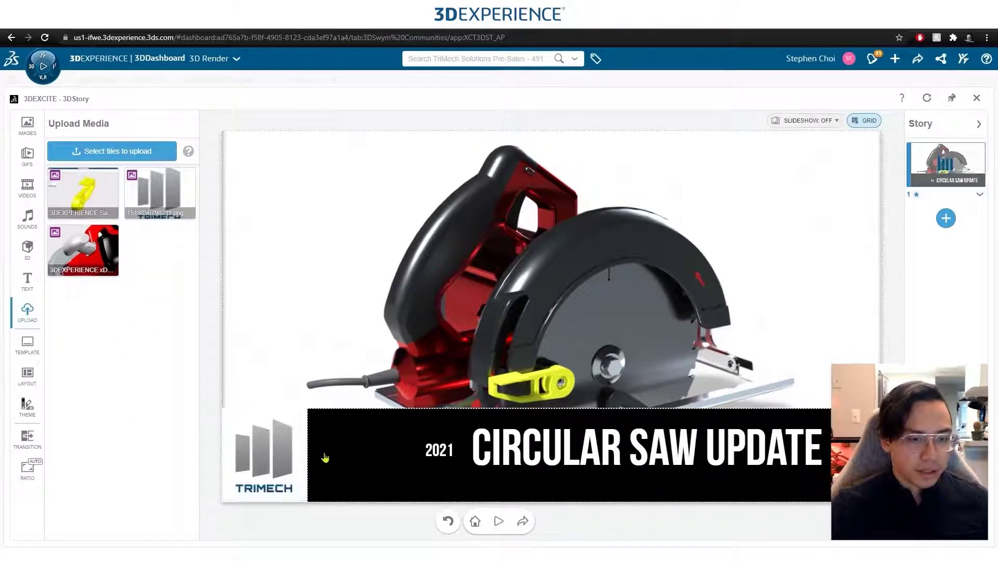
Move the 2021 text next to the logo and shift the CIRCULAR SAW UPDATE title left beside it
click(451, 441)
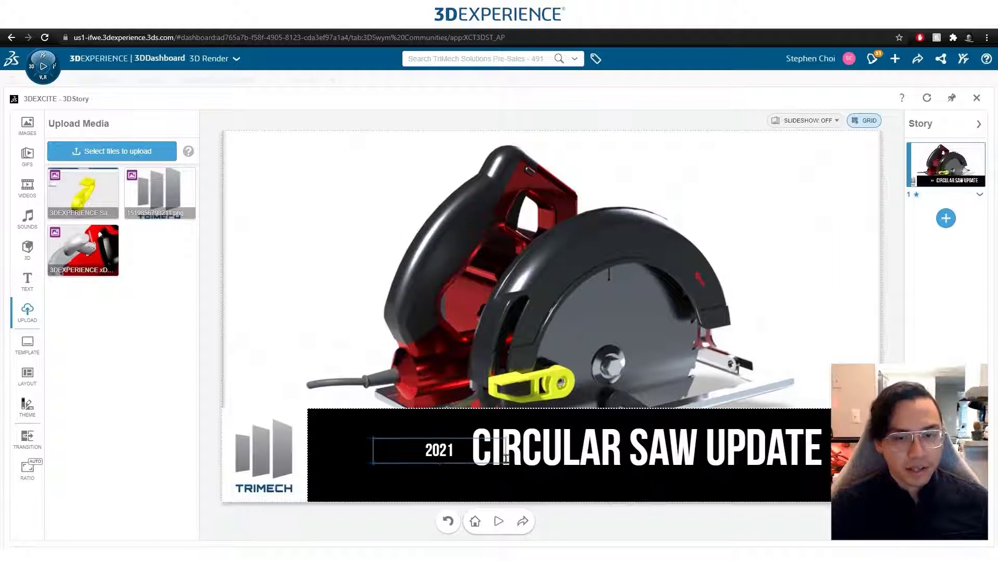
drag(440, 467, 397, 477)
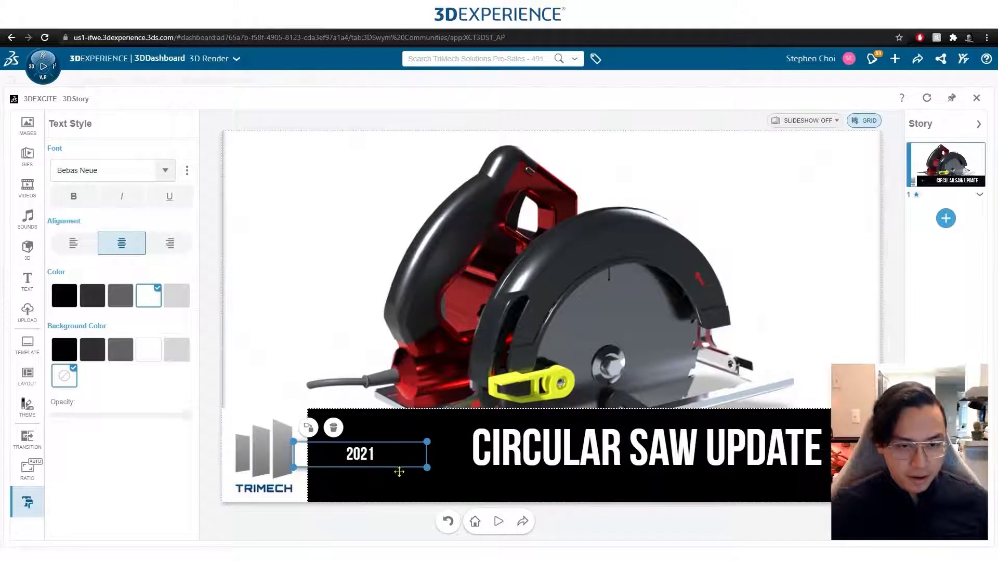
click(498, 491)
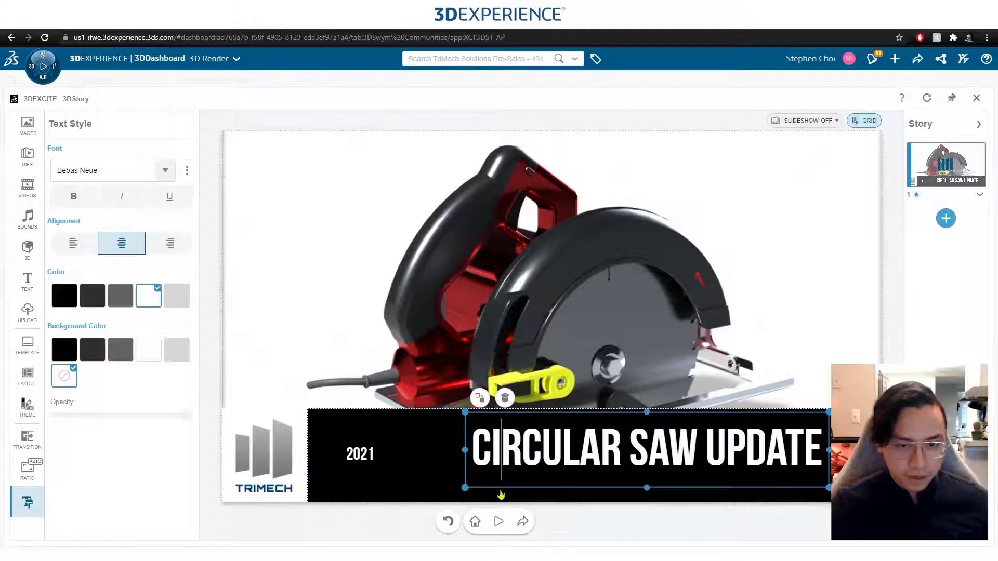
click(498, 494)
drag(492, 490, 410, 495)
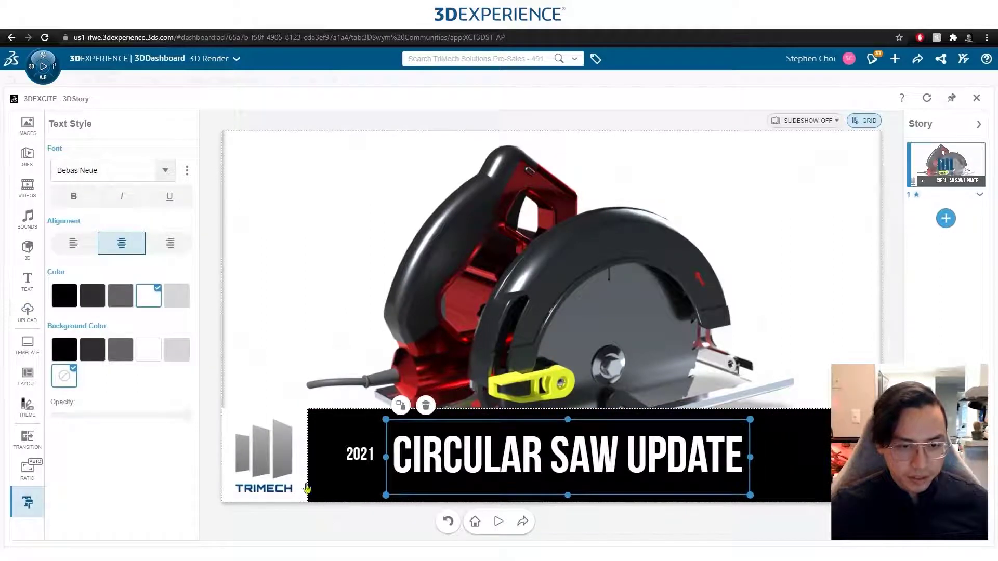
click(331, 473)
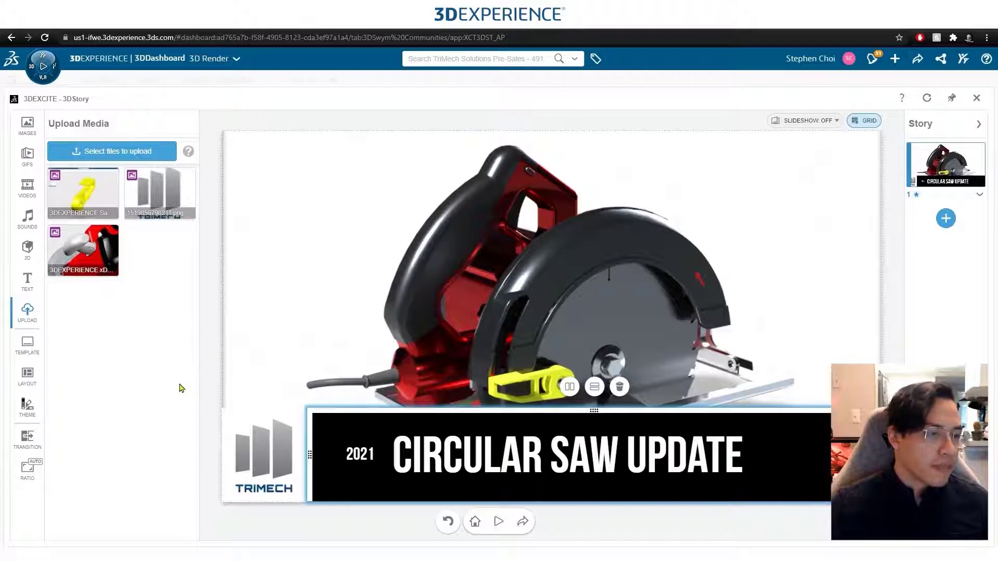
Apply the blue, black, grey, white and orange color theme to the scene and change its blue to #00376f
click(27, 408)
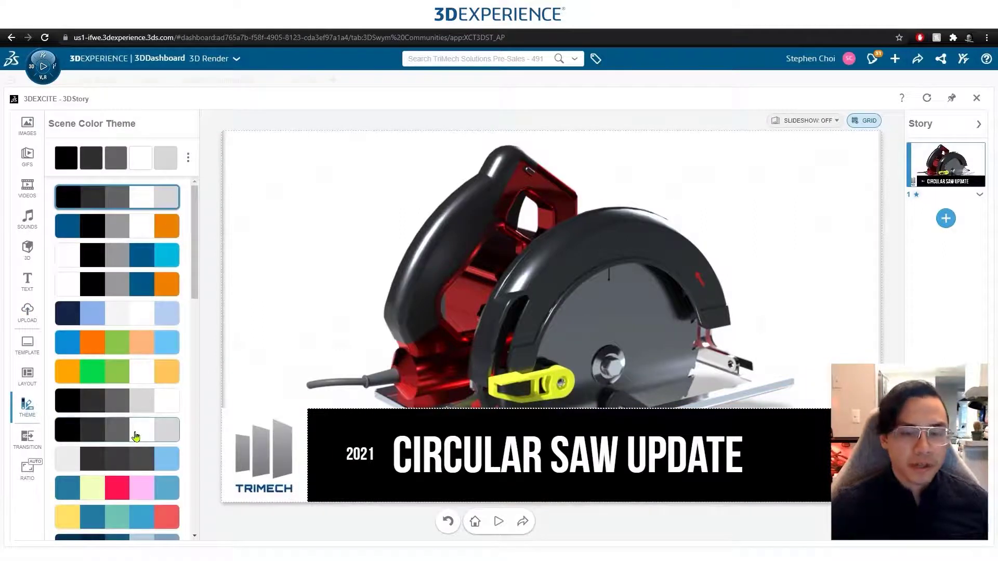
click(146, 233)
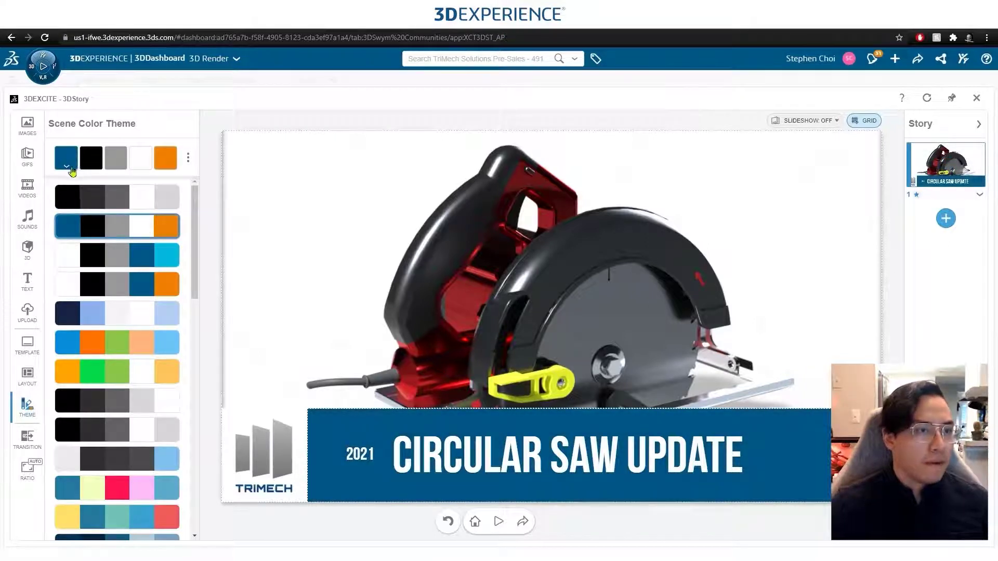
click(70, 169)
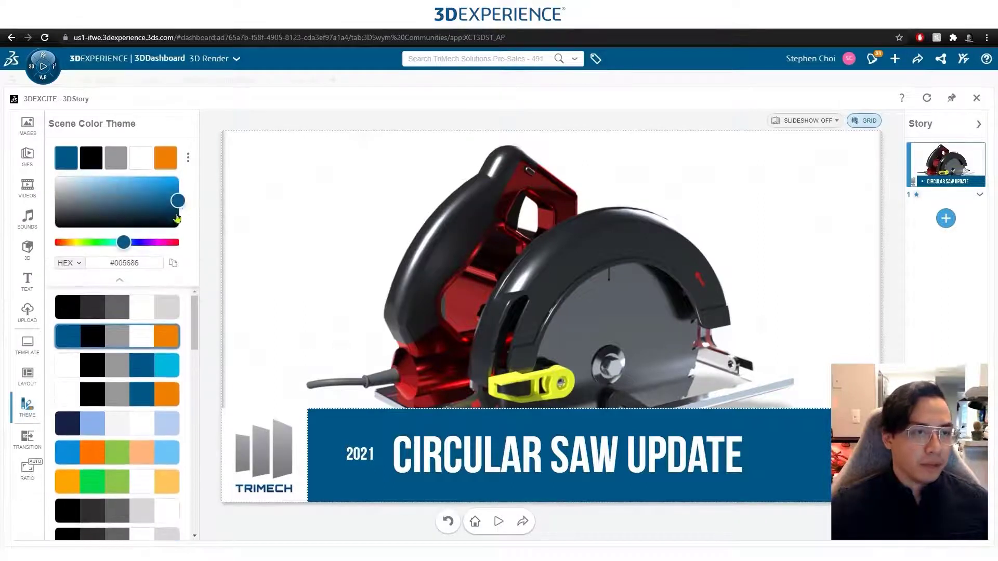
click(127, 243)
drag(181, 202, 178, 206)
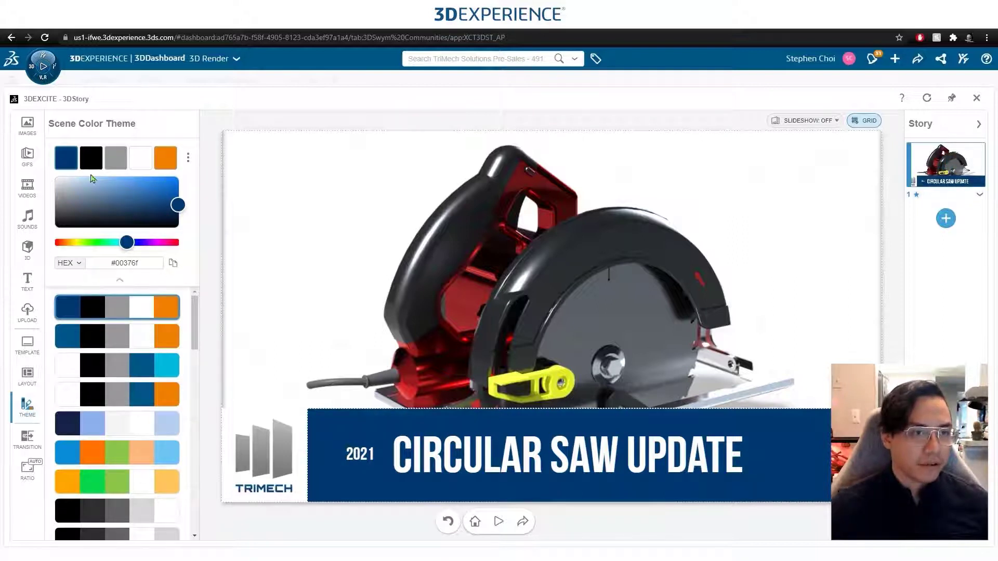
click(67, 158)
drag(196, 212, 207, 159)
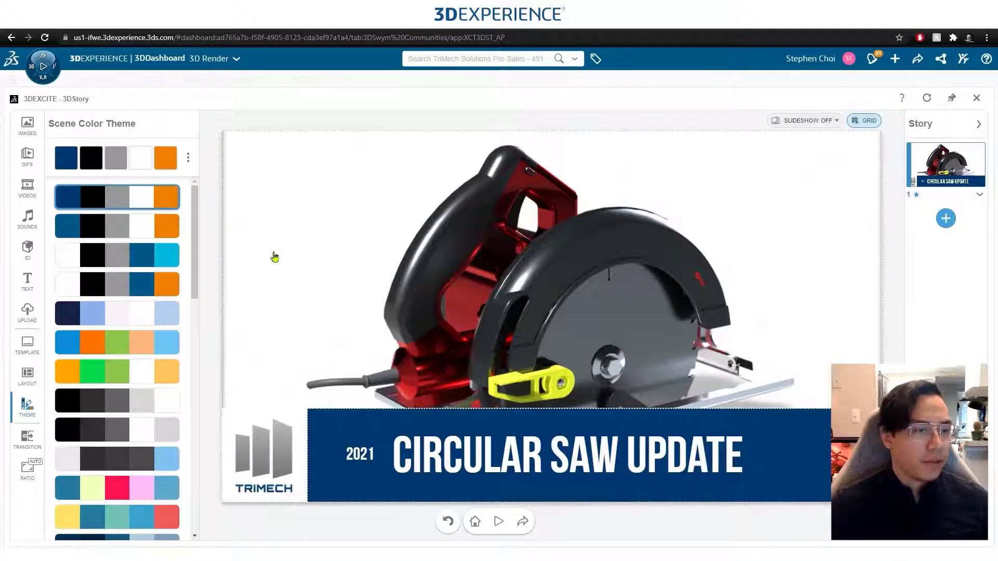
Add a second scene to the story and set its transition to Slide Up
click(946, 219)
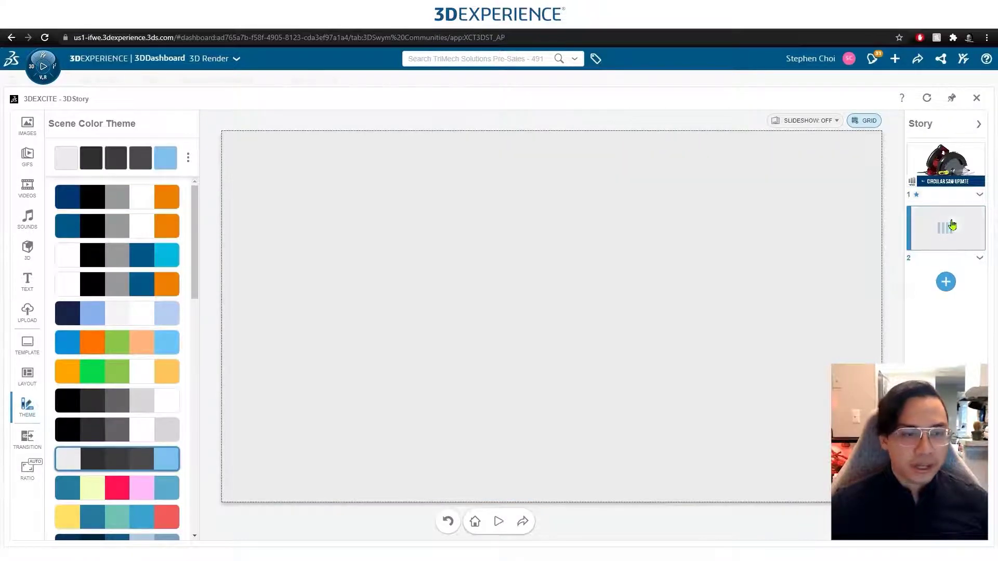
click(28, 439)
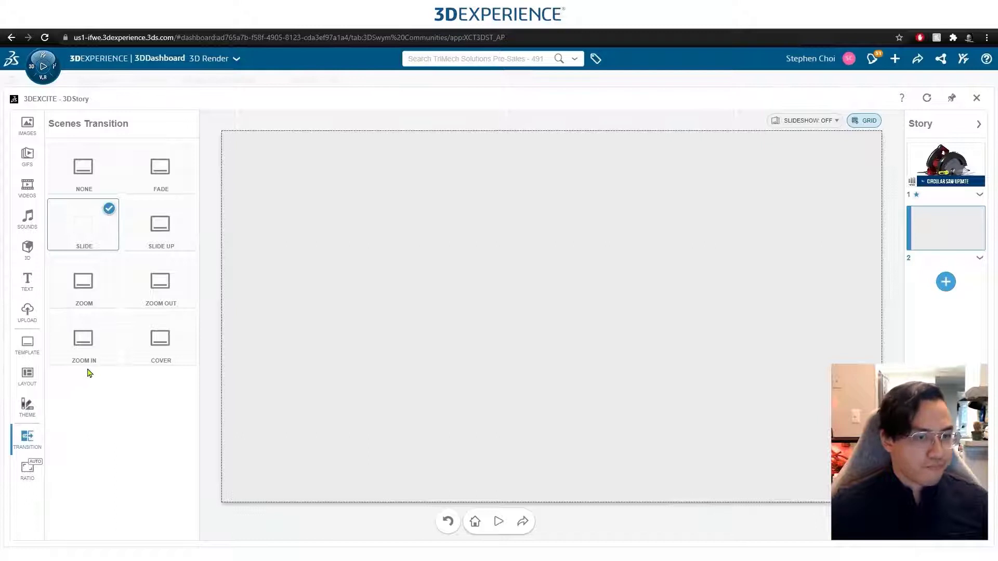
click(166, 227)
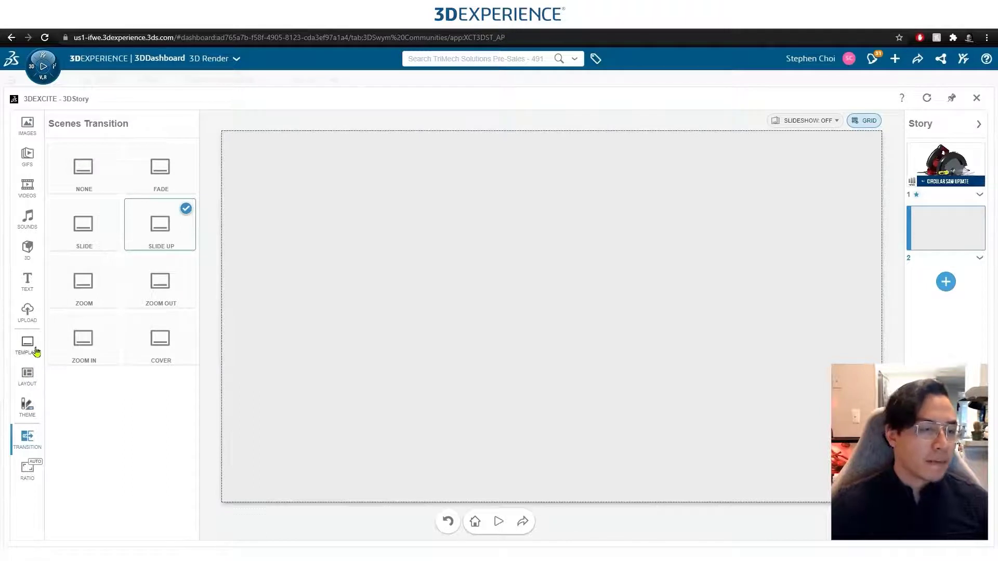
Give the second scene a two-cell layout with the cells side by side
click(28, 378)
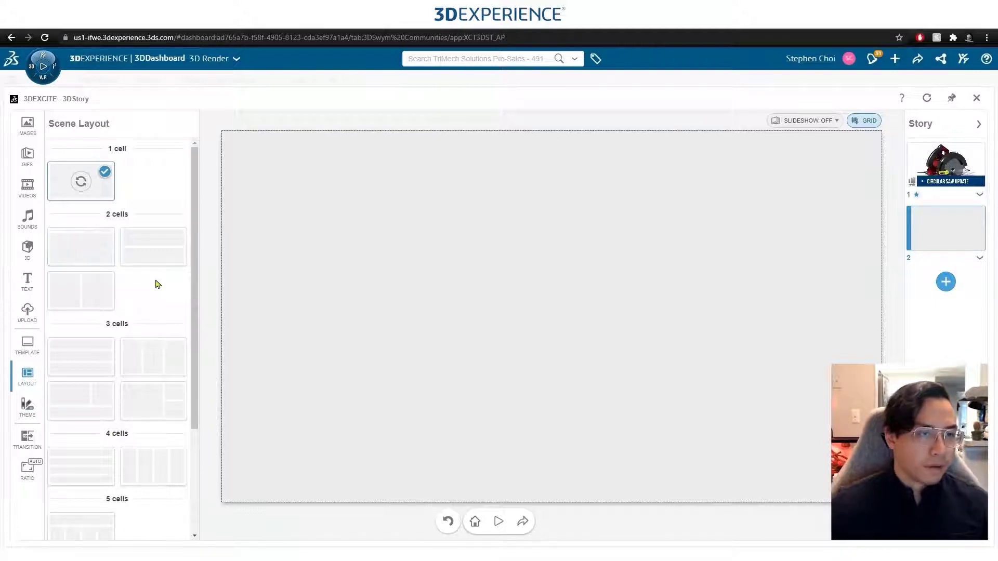
click(99, 260)
click(86, 292)
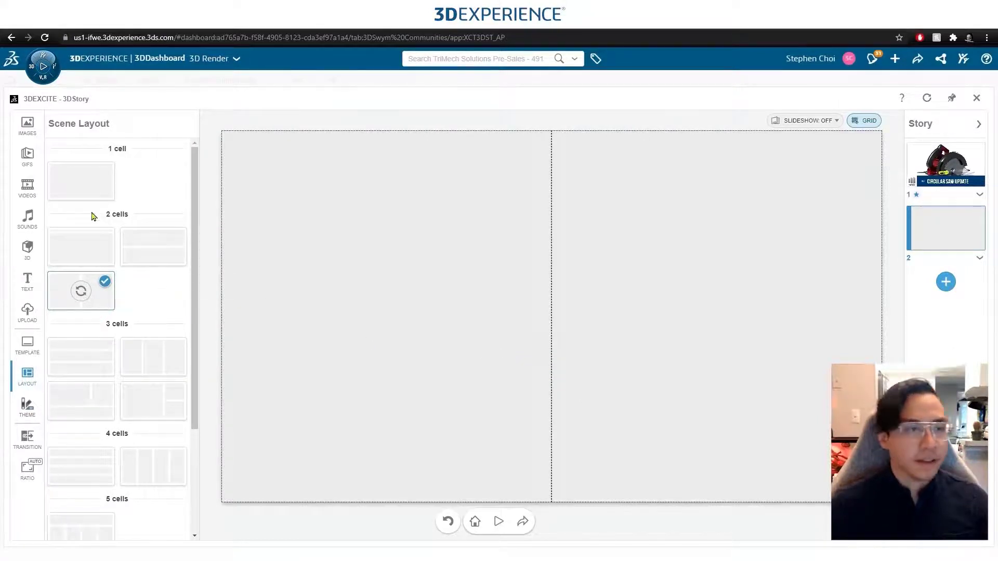
Place the uploaded yellow clip image in the second scene's right cell and finish its image editing
click(36, 316)
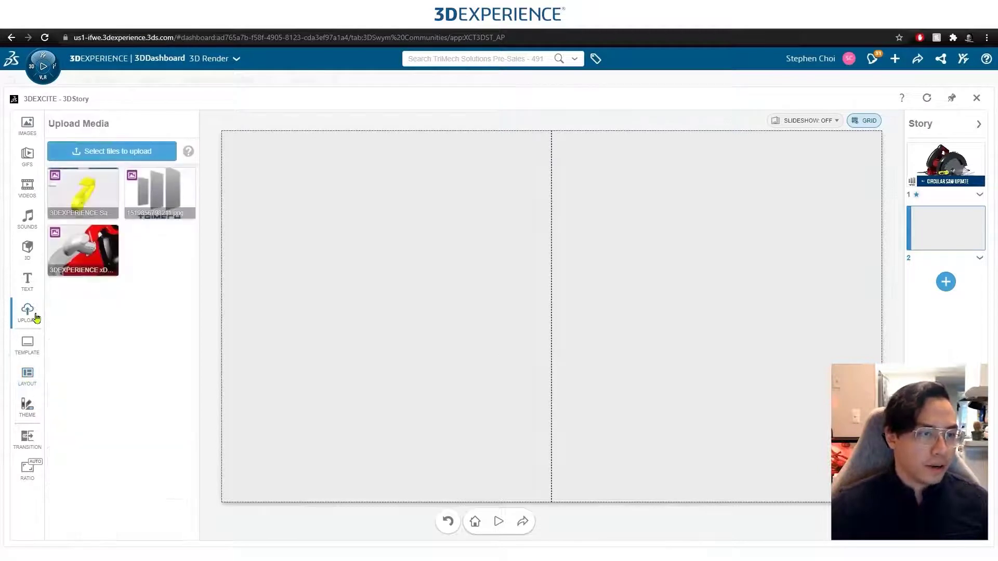
drag(90, 201, 600, 245)
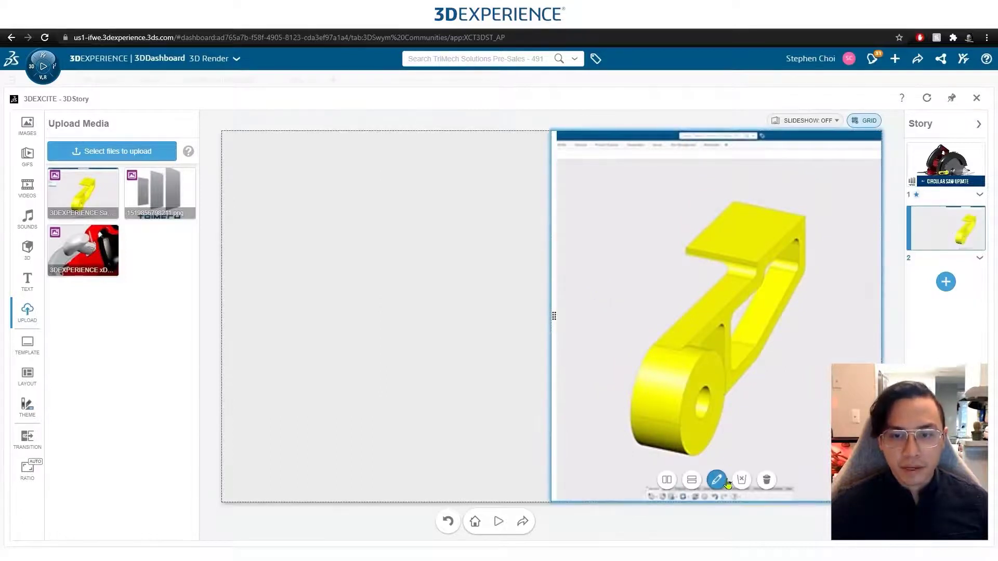
click(716, 480)
click(717, 478)
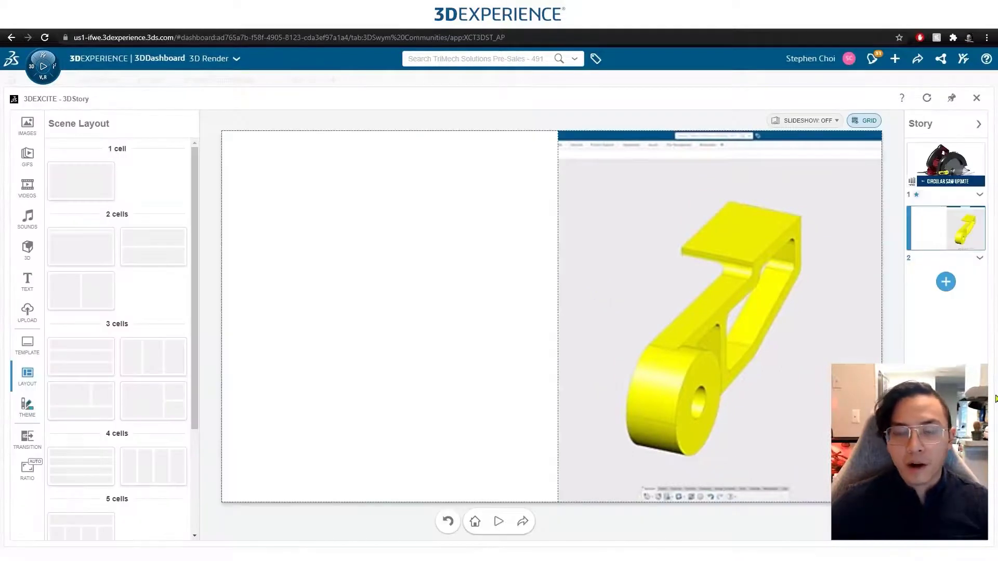
Widen the second scene's empty left cell and apply the dark blue, black, grey, white and orange color theme
drag(554, 319, 626, 325)
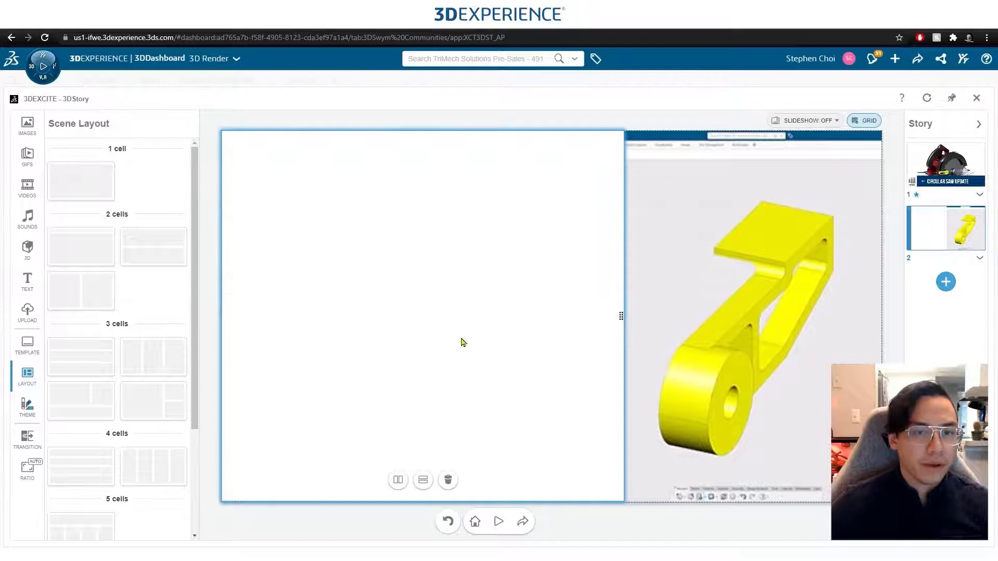
click(29, 407)
click(72, 202)
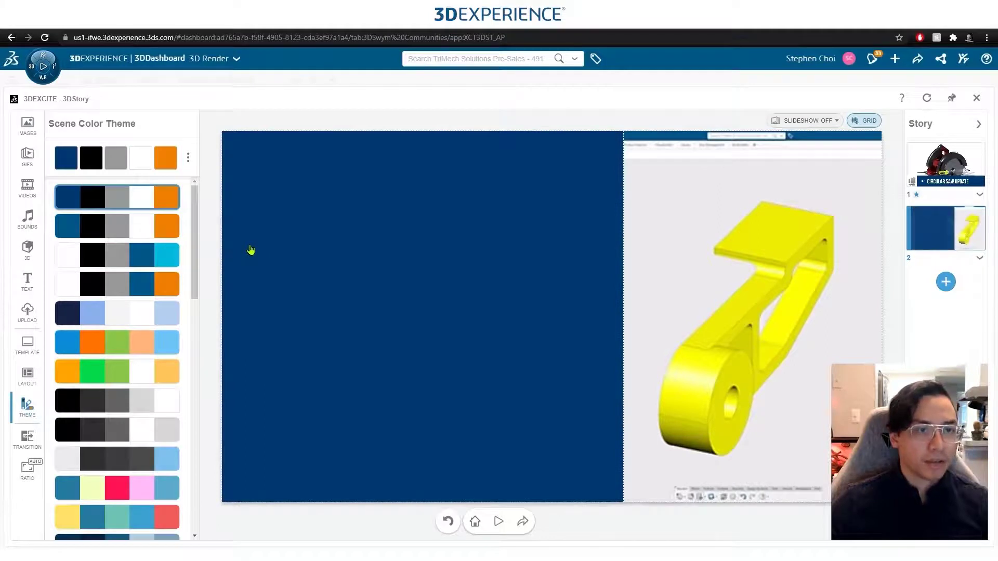
Add a Rich Text box to the second scene's blue cell and set its font size to 36
click(28, 281)
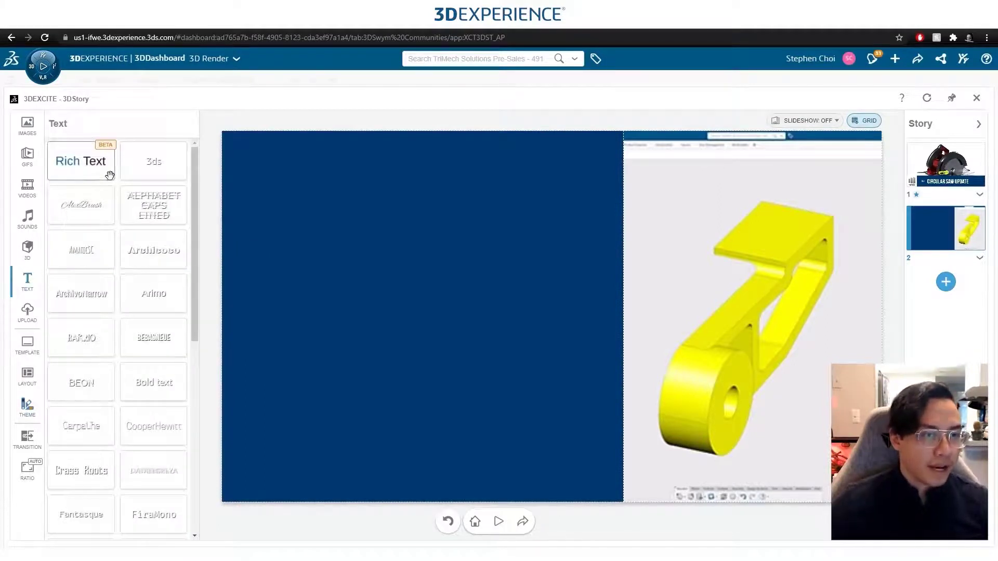
drag(78, 165, 307, 242)
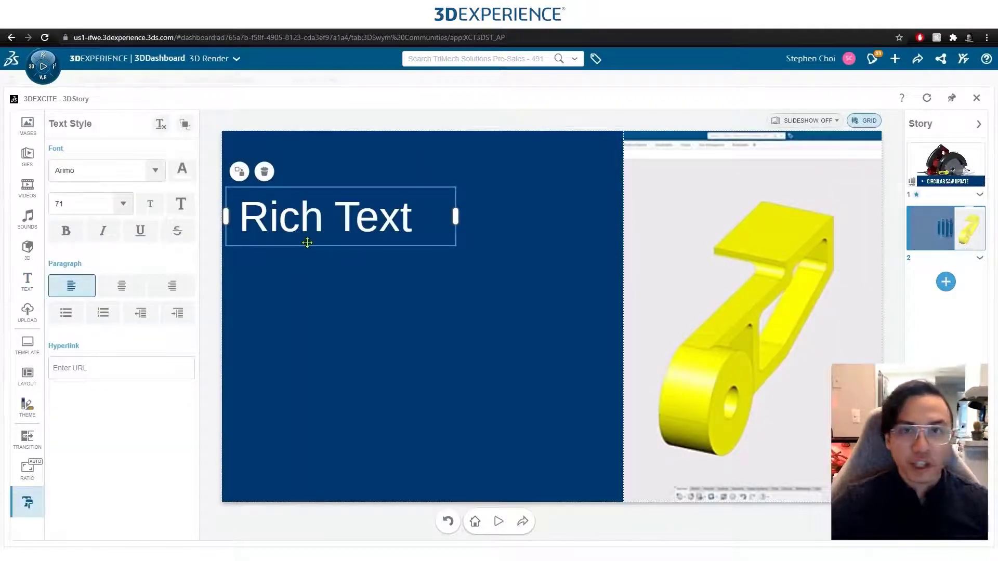
click(107, 209)
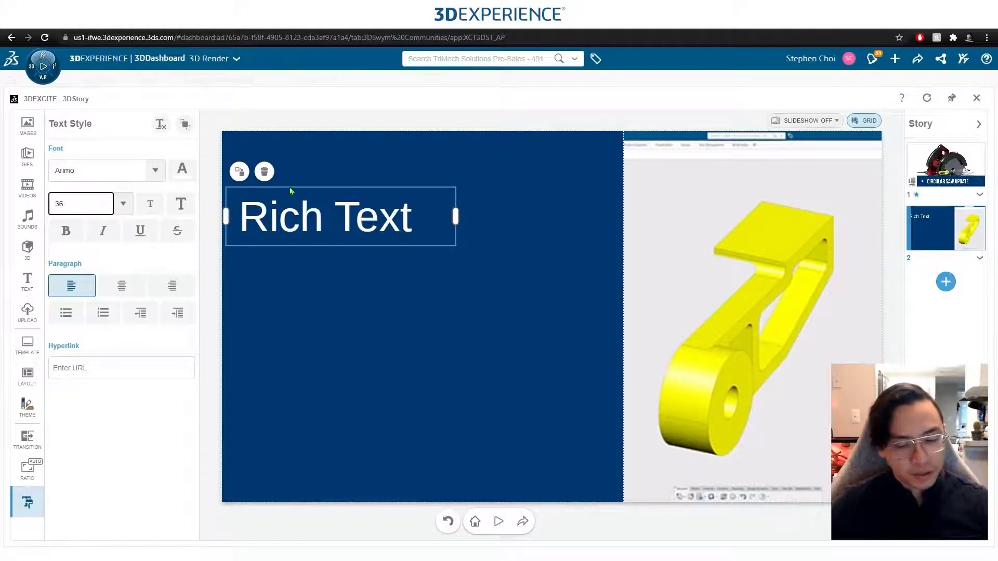
key(Return)
Replace the placeholder text with "New Clip Design" and shift the title slightly right and down
click(345, 211)
text(New)
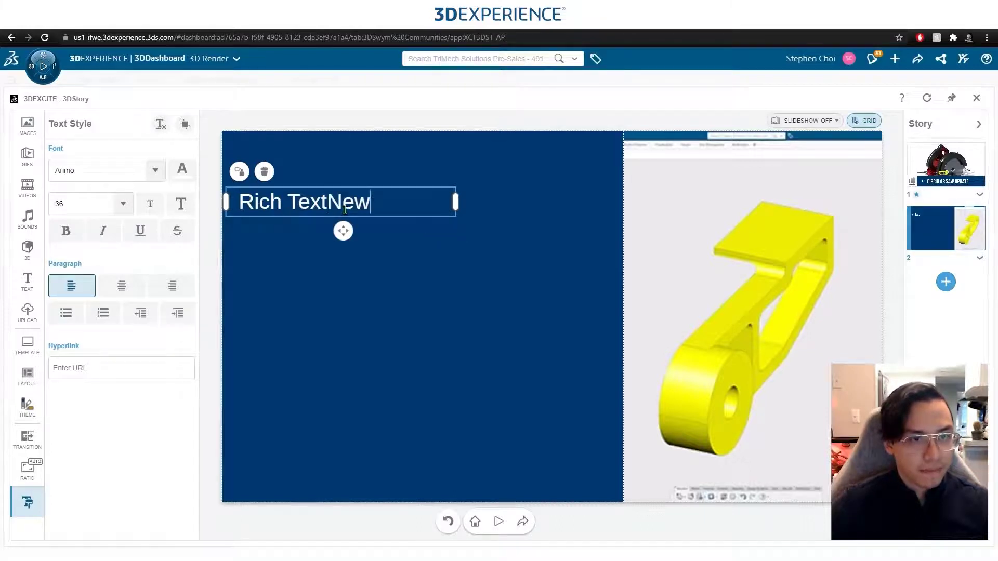
key(Delete)
key(Delete)
key(Delete)
key(Delete)
key(Delete)
key(Delete)
key(Delete)
key(Delete)
key(Delete)
key(End)
text(Clip Design)
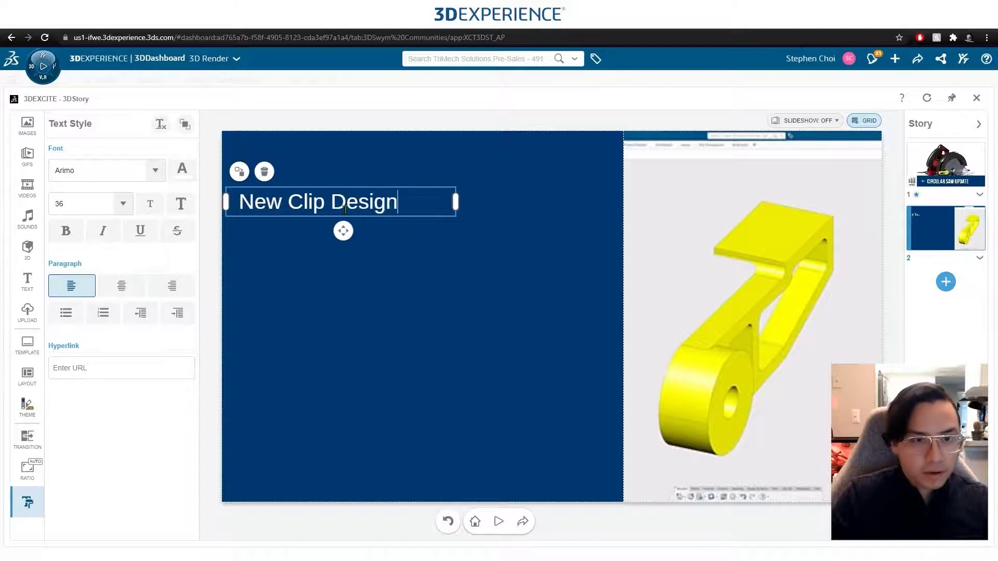
drag(344, 230, 360, 238)
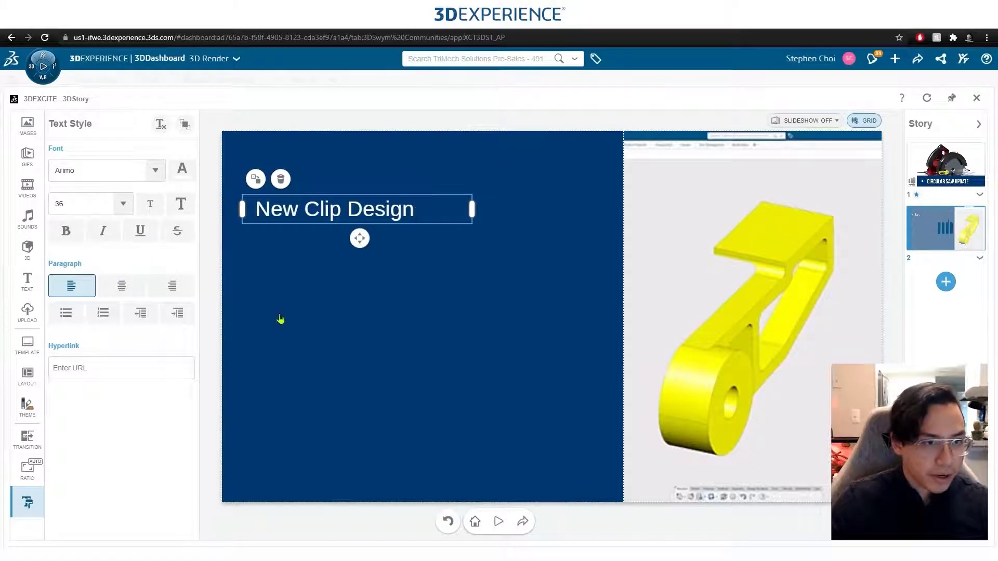
Duplicate the title text box directly below the New Clip Design title and format its text as a bulleted list
click(258, 180)
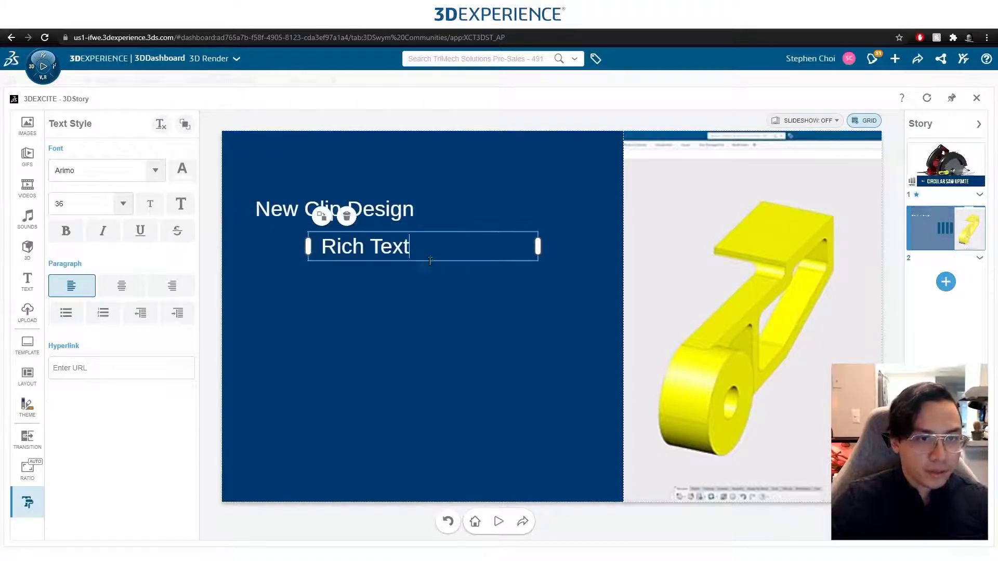
drag(426, 276, 359, 279)
click(351, 250)
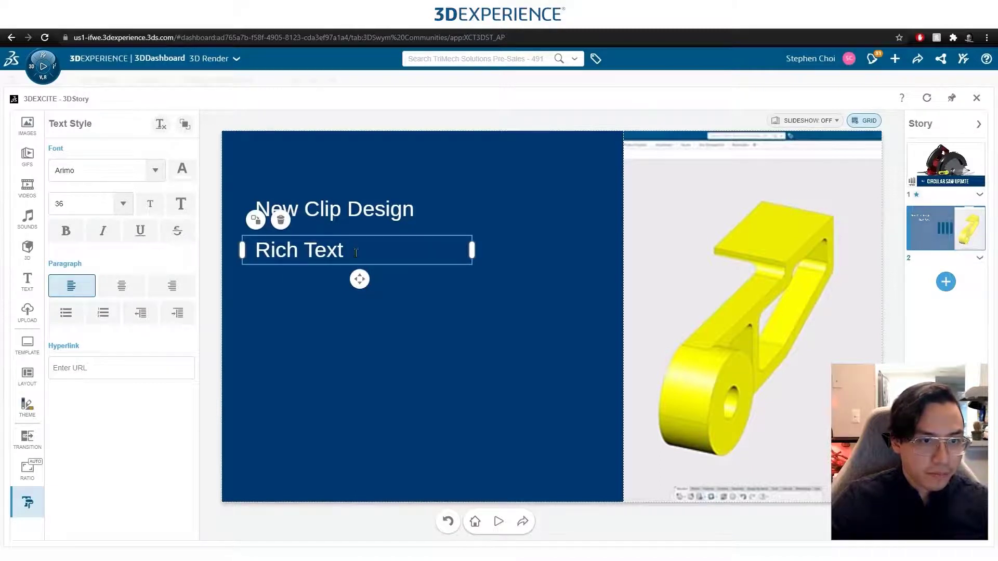
key(ctrl+a)
click(78, 320)
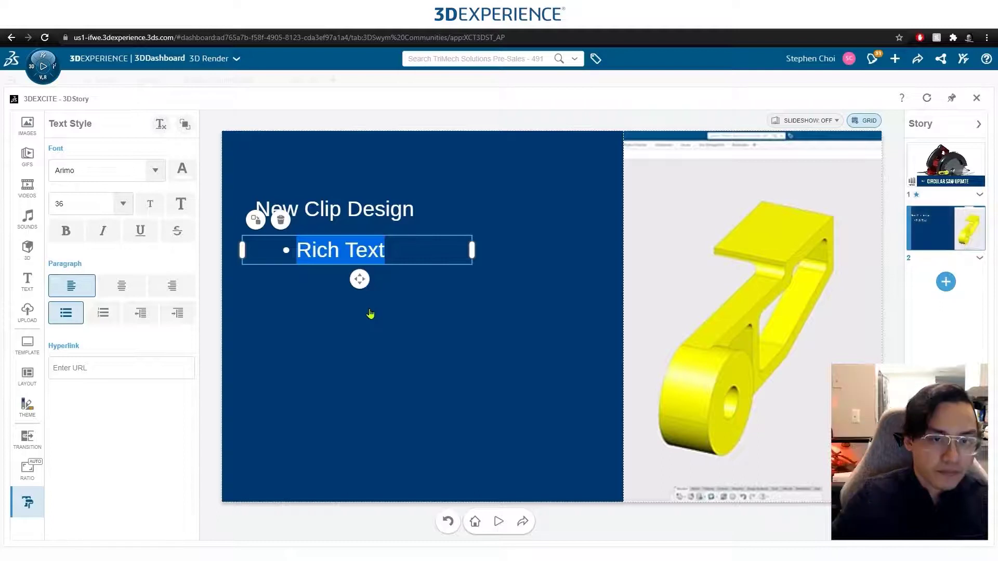
Enter a first bullet crediting the new design to its designer and a second reading "Same material as old design (ABS)"
text(New design by Sarah)
key(BackSpace)
key(BackSpace)
key(BackSpace)
key(BackSpace)
key(ctrl+End)
key(Return)
text(Same )
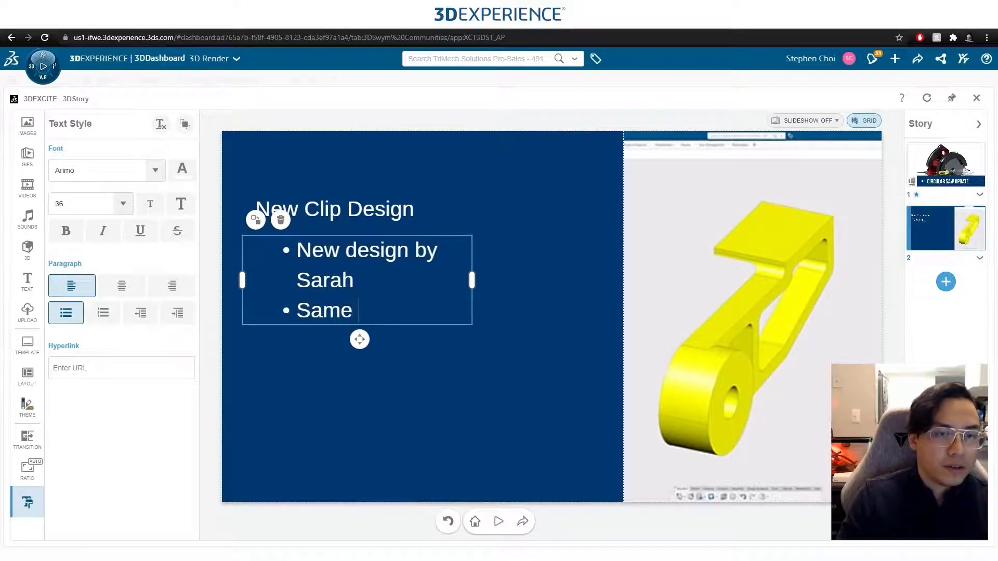
text(material as old design )
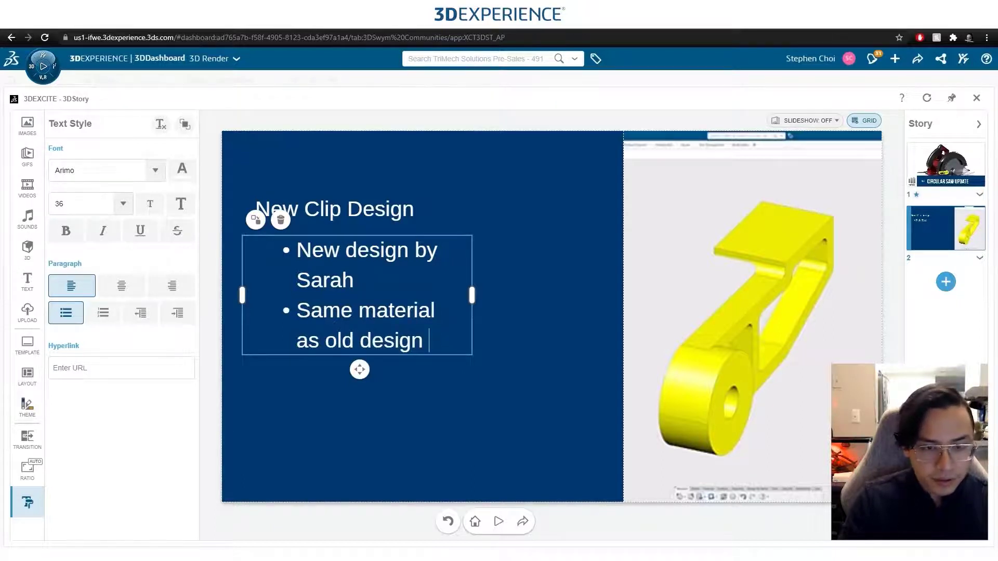
text((ABS))
Add a third bullet reading "Decreased volume and increased strength"
key(Return)
text(Decreased volcum)
key(BackSpace)
key(BackSpace)
key(BackSpace)
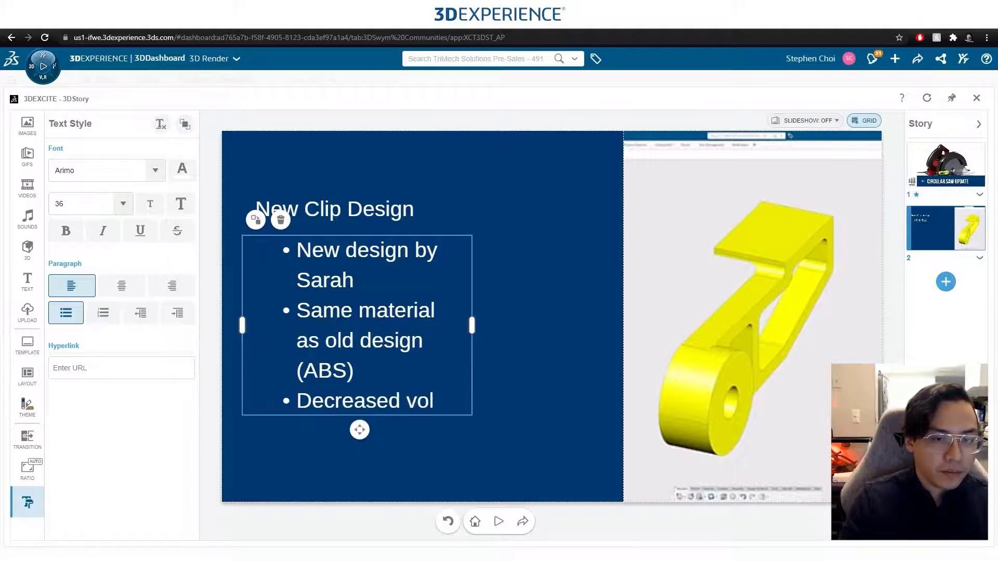
text(ume and )
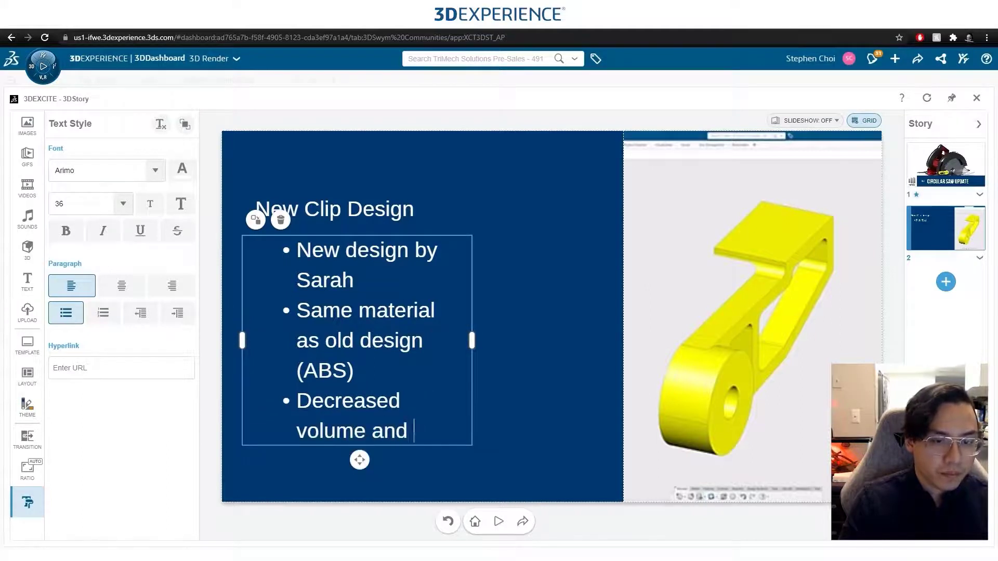
text(increased strength)
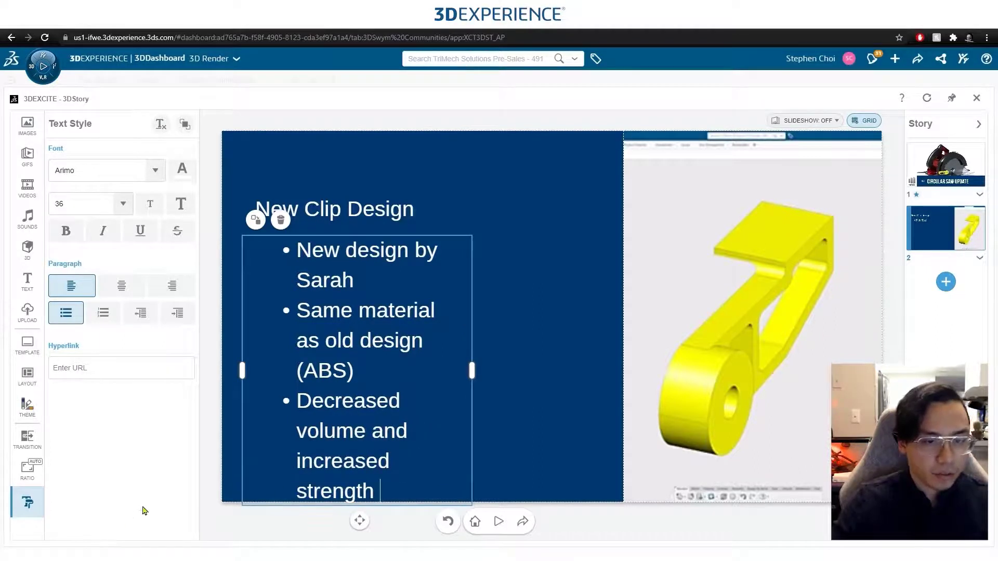
Reduce the bulleted text's font size to 24
drag(390, 498, 193, 229)
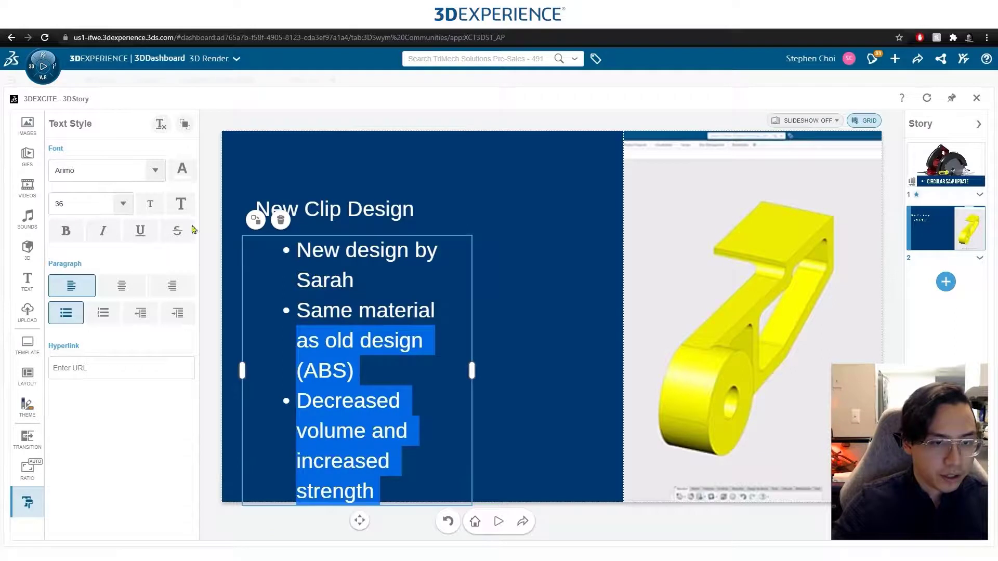
click(127, 203)
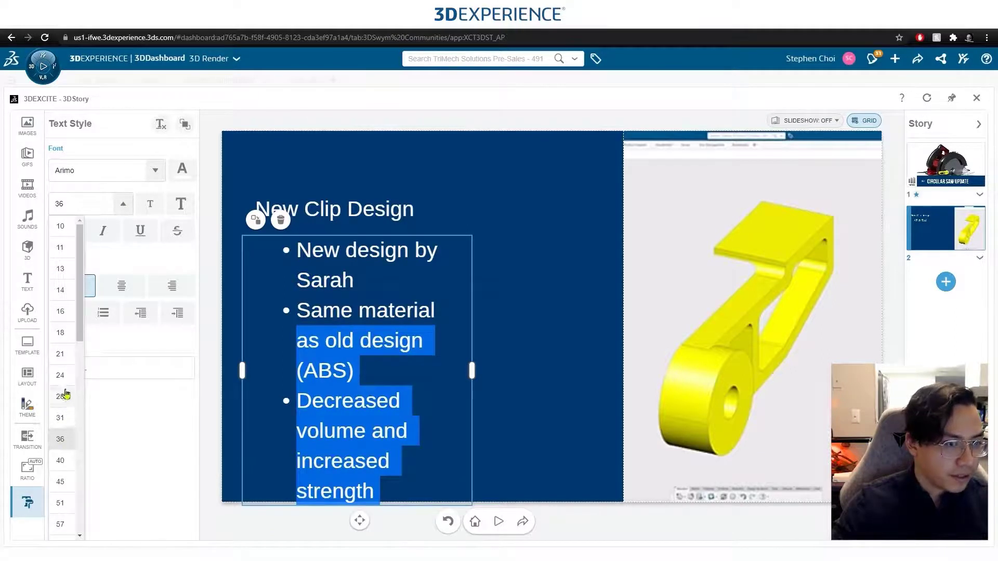
click(61, 375)
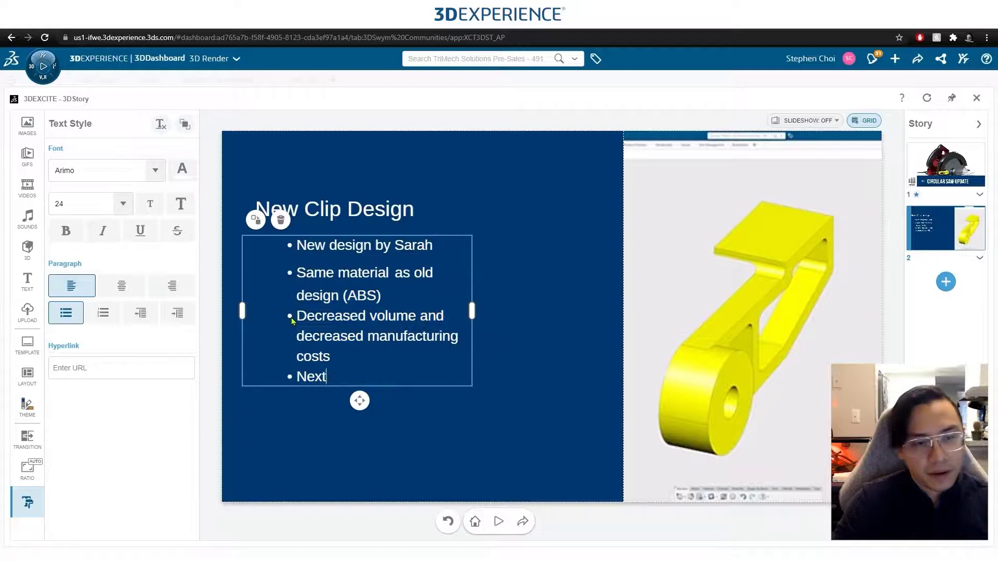
Complete the last bullet as "Next steps: simulation for load bearing and natural frequency"
text(steps: simulation for)
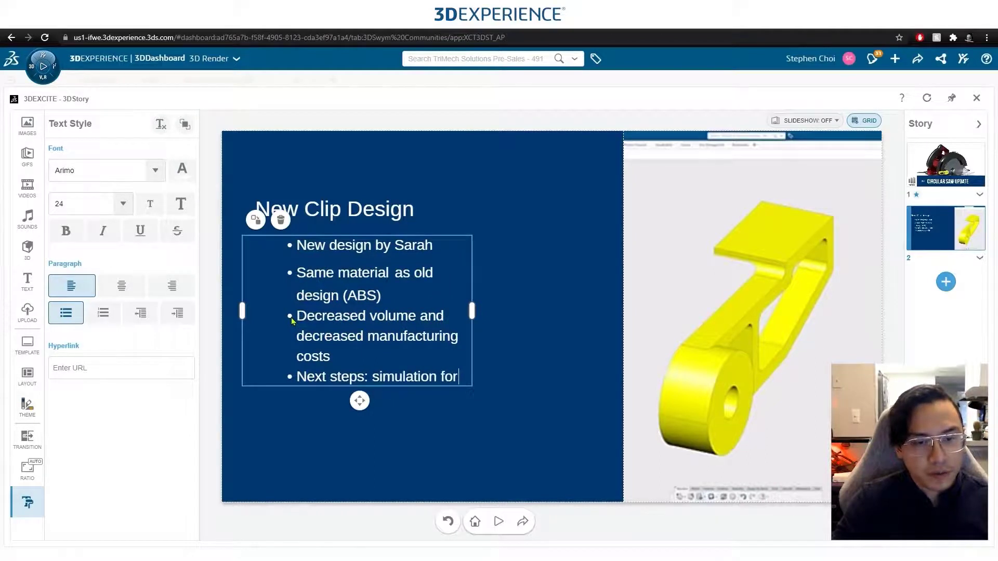
text( load bearing and frequency)
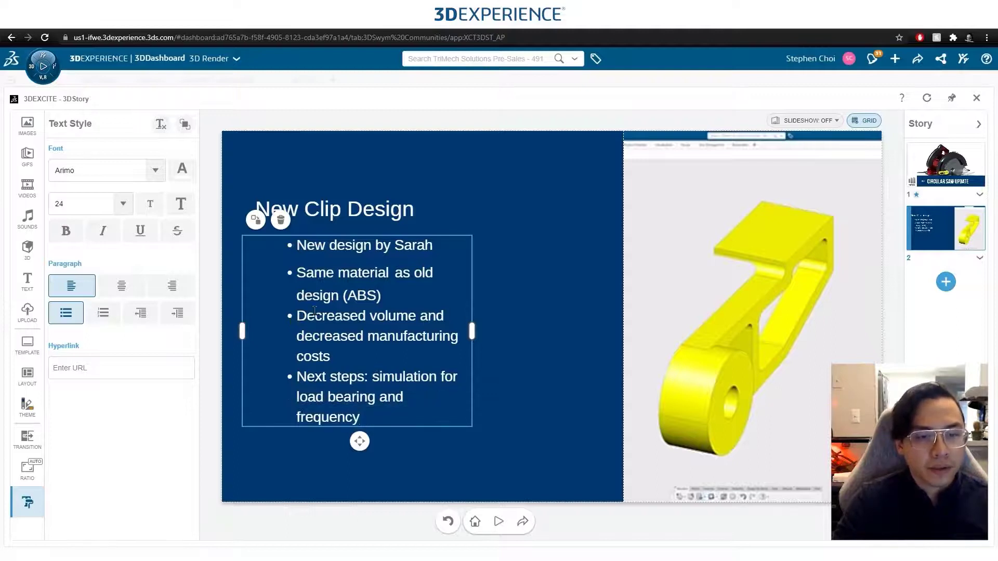
text(nat)
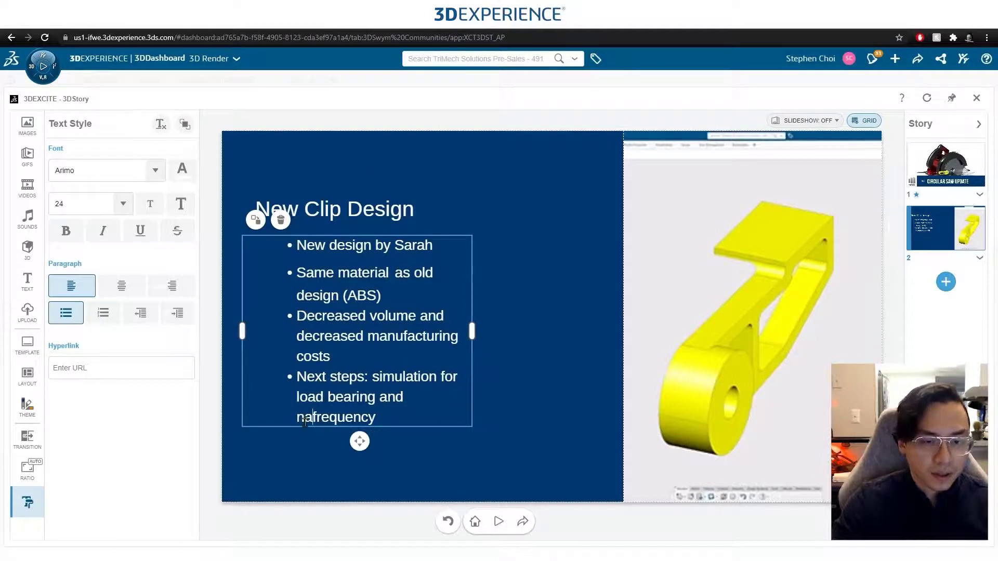
text(ural)
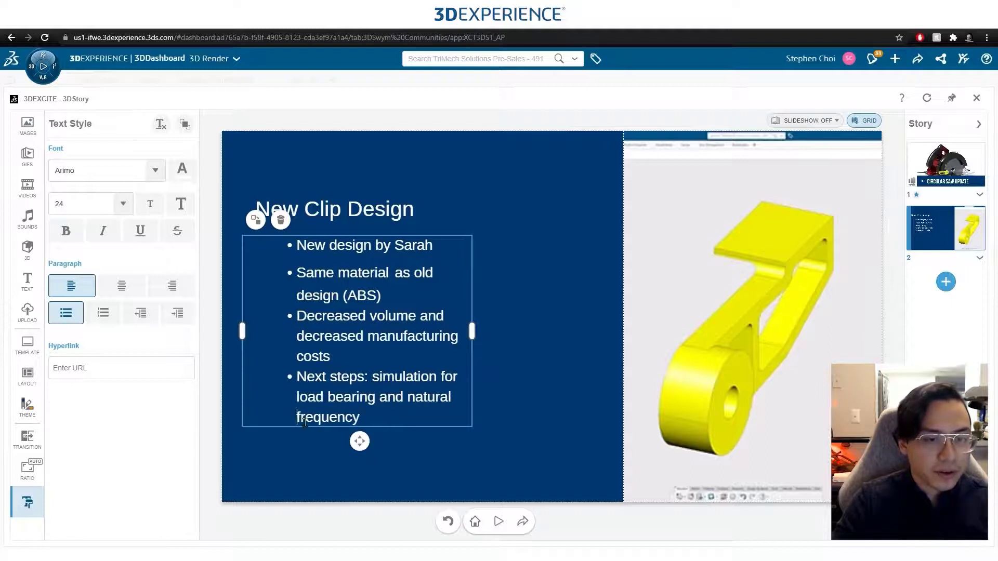
Widen the bulleted text box and move both it and the New Clip Design title lower in the blue cell
drag(472, 331, 535, 331)
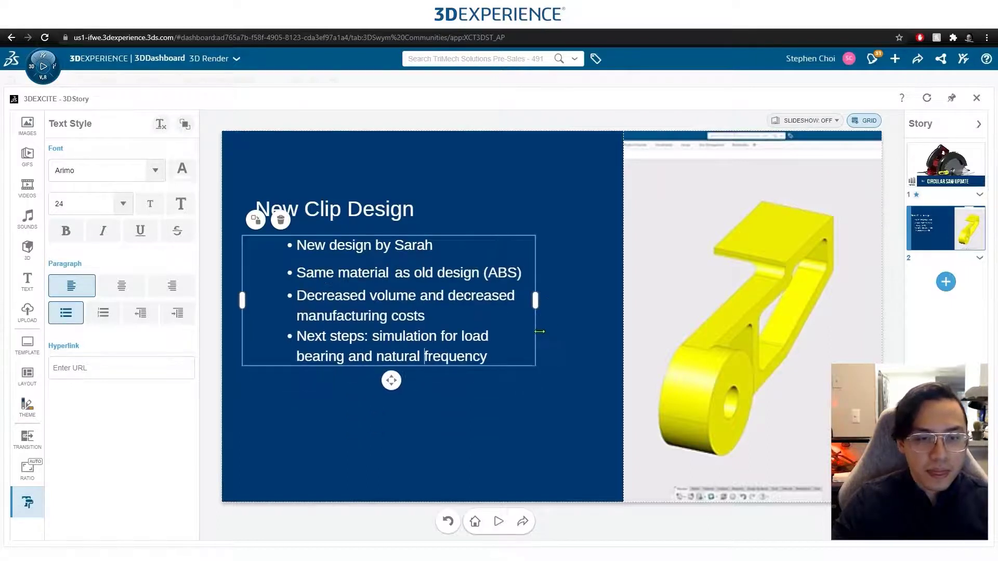
drag(398, 390, 403, 417)
click(367, 221)
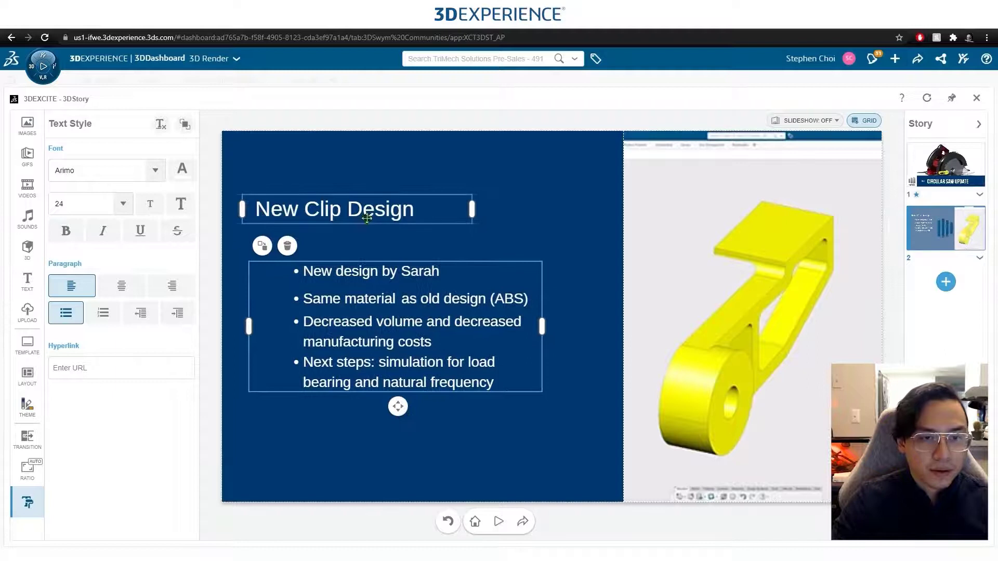
drag(365, 226, 379, 252)
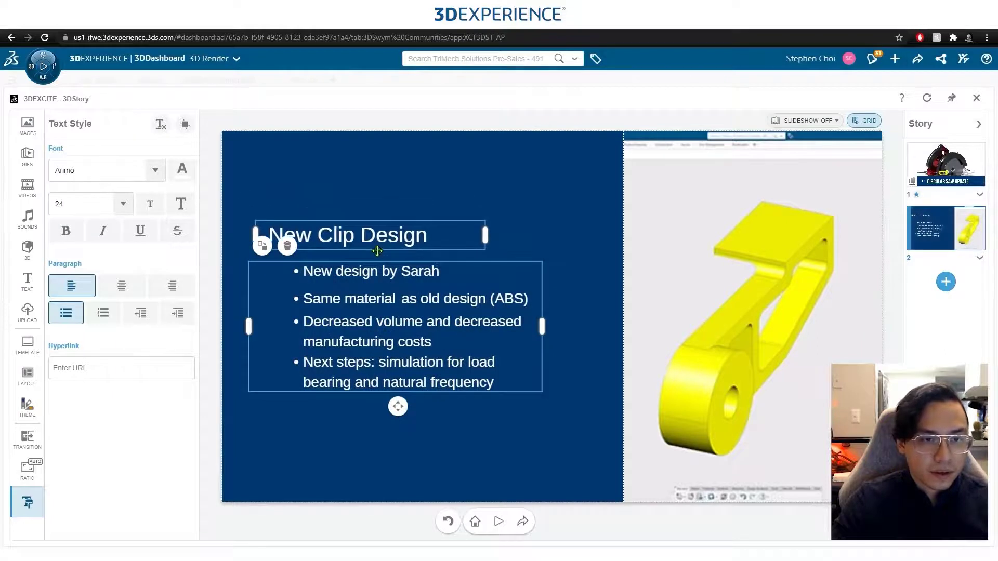
click(596, 430)
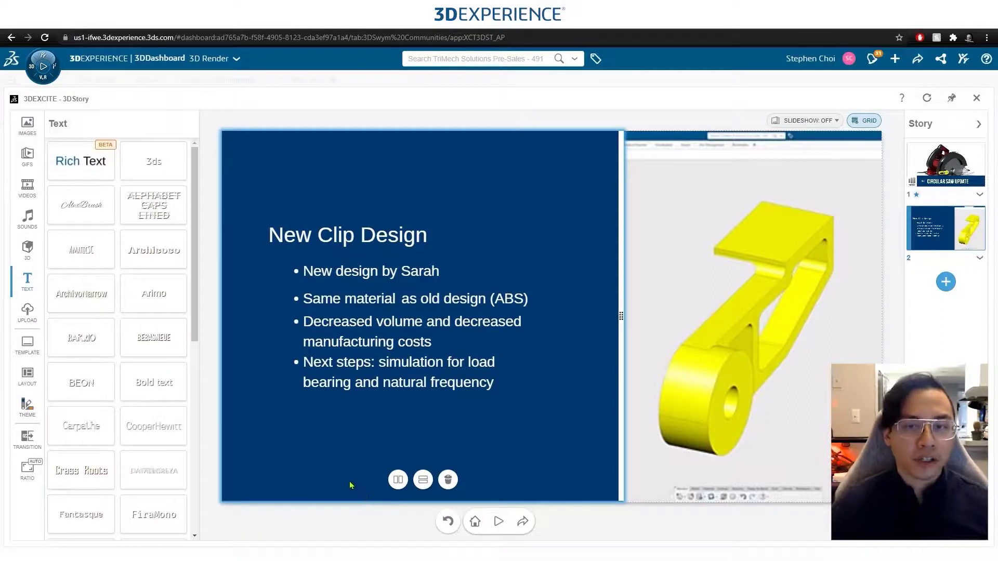
Add a third scene to the story and give it a two-cell layout with the cells side by side
click(946, 283)
click(27, 374)
click(104, 287)
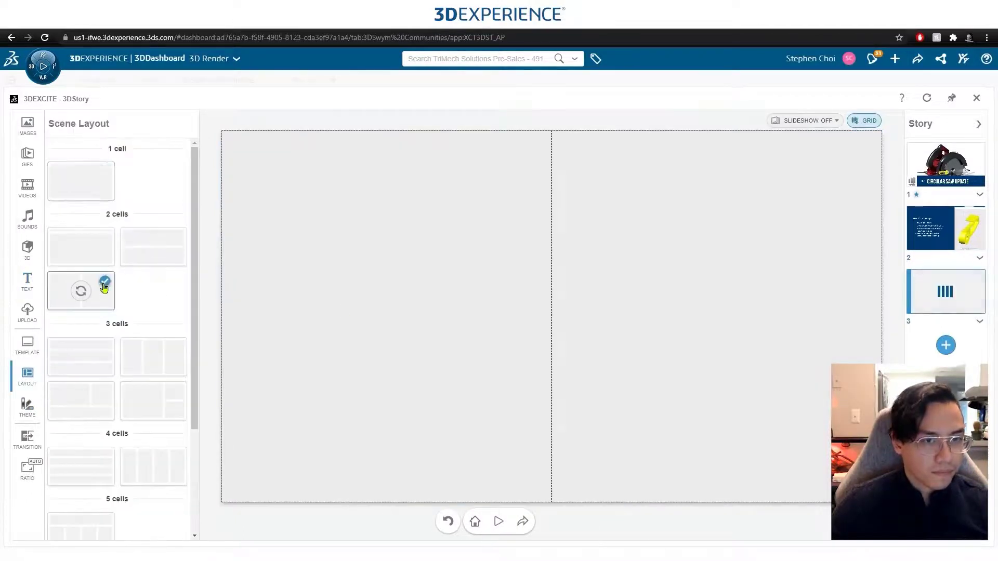
Place the uploaded red saw handle image in the third scene's right cell and finish its image editing
click(27, 312)
mouse_move(83, 250)
mouse_down()
mouse_move(383, 314)
mouse_move(717, 312)
mouse_move(697, 294)
mouse_move(750, 282)
mouse_up()
click(718, 481)
click(717, 482)
Widen the third scene's empty left cell and apply the dark blue color theme to the scene
drag(555, 316, 608, 315)
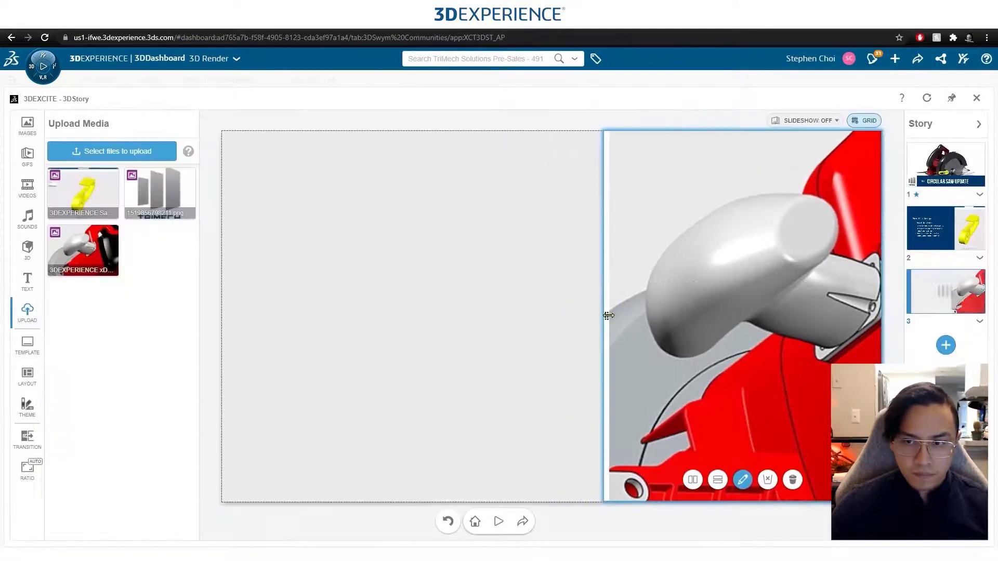
click(27, 406)
click(117, 208)
Add a Rich Text title reading "New Handle Design" to the third scene's blue cell
click(27, 281)
drag(106, 175, 283, 213)
drag(237, 211, 413, 204)
text(New Handle Design)
Set the third scene's bulleted text to font size 24 and position its box beneath the New Handle Design title
drag(368, 331, 235, 210)
click(123, 204)
click(73, 387)
drag(339, 225, 366, 258)
Enter a bullet crediting the new sculpted design to its designer and one reading "Improved ergonomics over old design"
text(gn by Wayne)
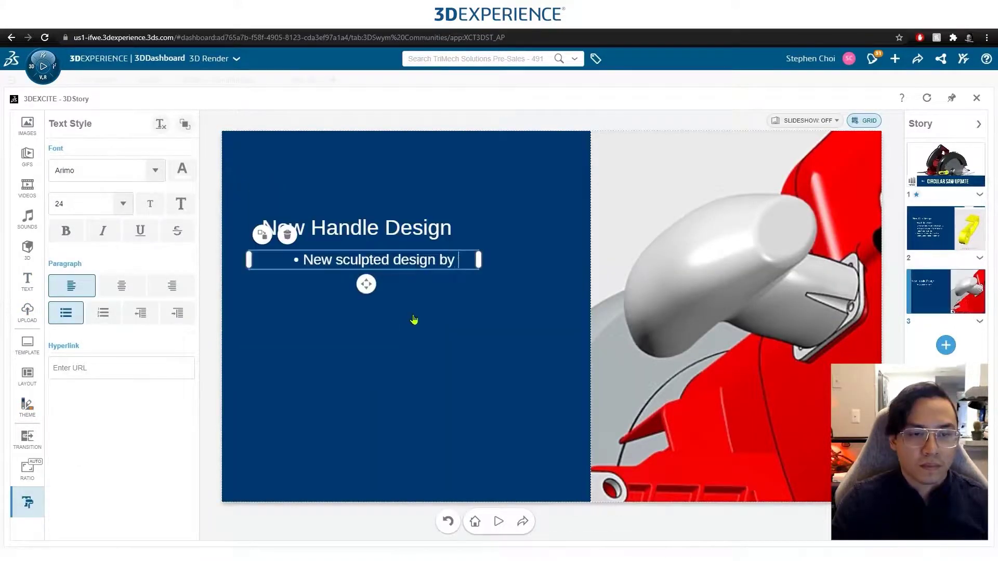
key(Return)
text(Im)
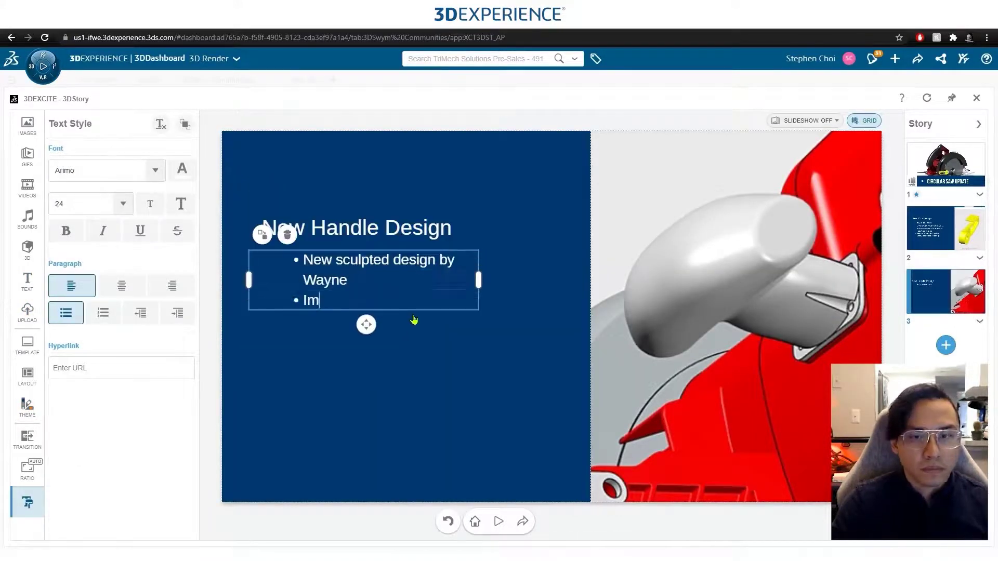
text(proved ergonomics over old design)
Add the bullets "Same material and manufacturing costs as old handle" and "Next step: 3D Print prototype to test ergonomics" to the handle scene
key(Return)
text(Same material and manufacturing costs as old handle)
key(Return)
text(Ne)
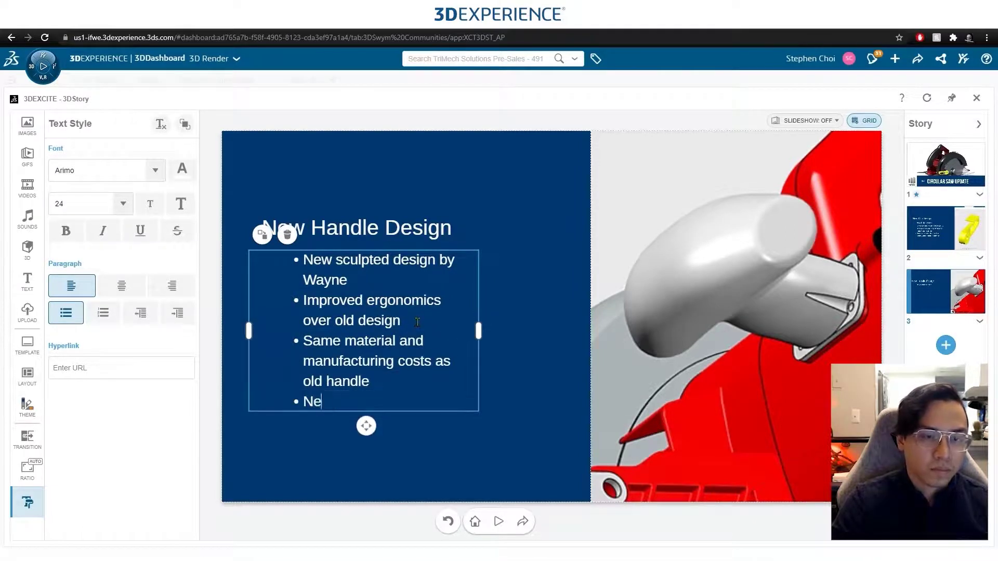
text(xt step: 3D Print prototype to test ergonomics)
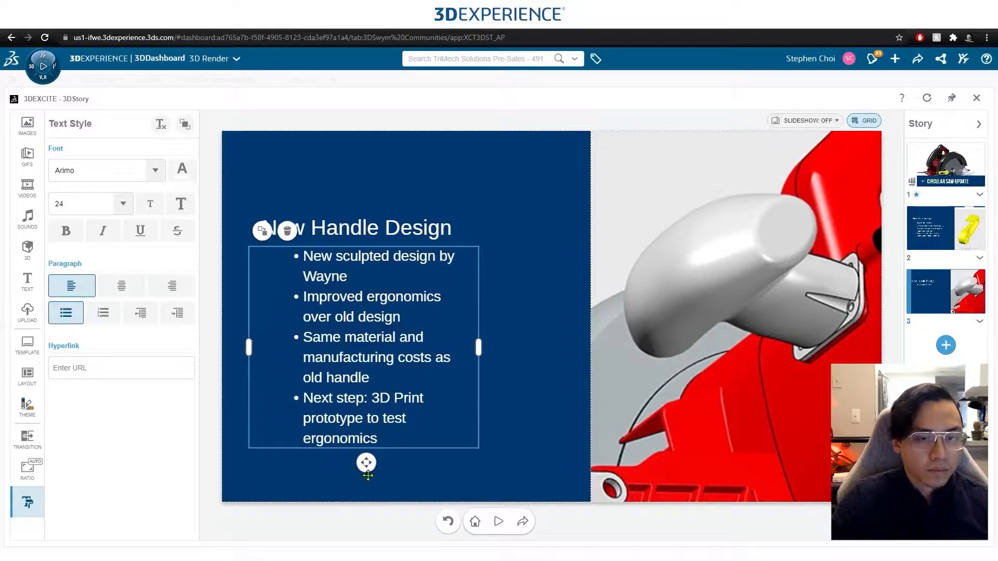
click(504, 452)
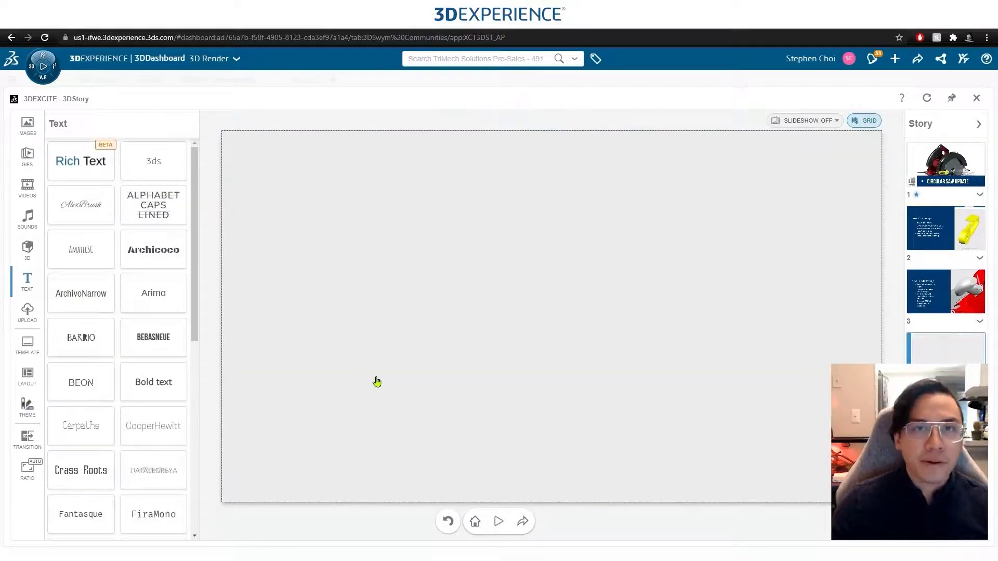
Place the Circular Saw 3D model from the community models into the empty fourth scene
click(28, 249)
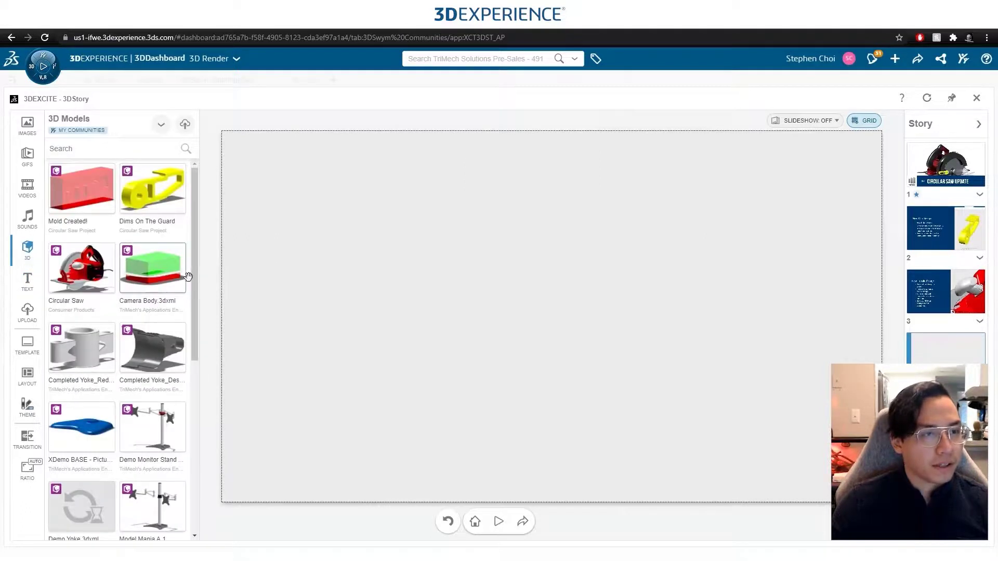
drag(93, 285, 564, 316)
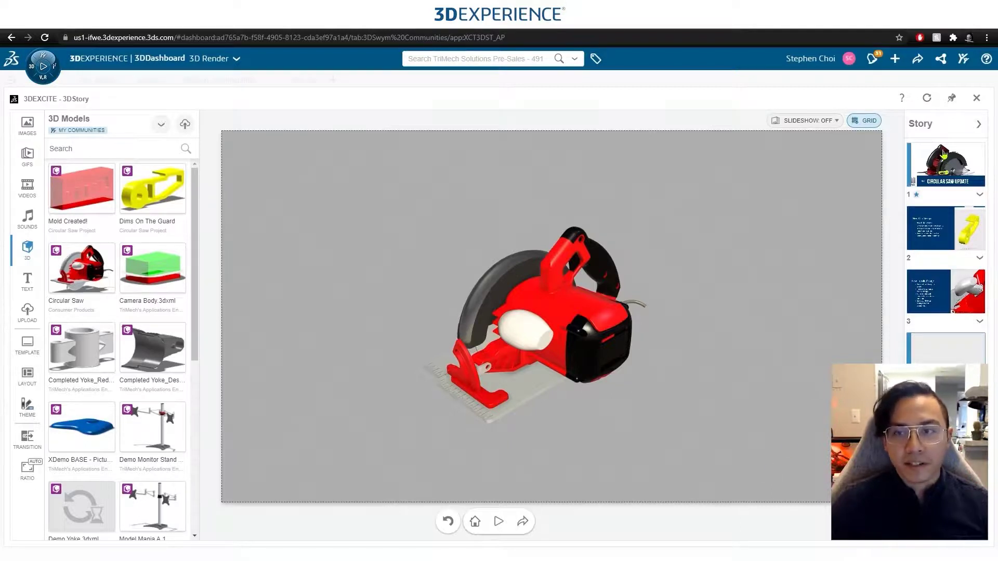
Preview the story from the title scene through all four scenes, rotating and zooming the 3D saw in the last one
click(944, 154)
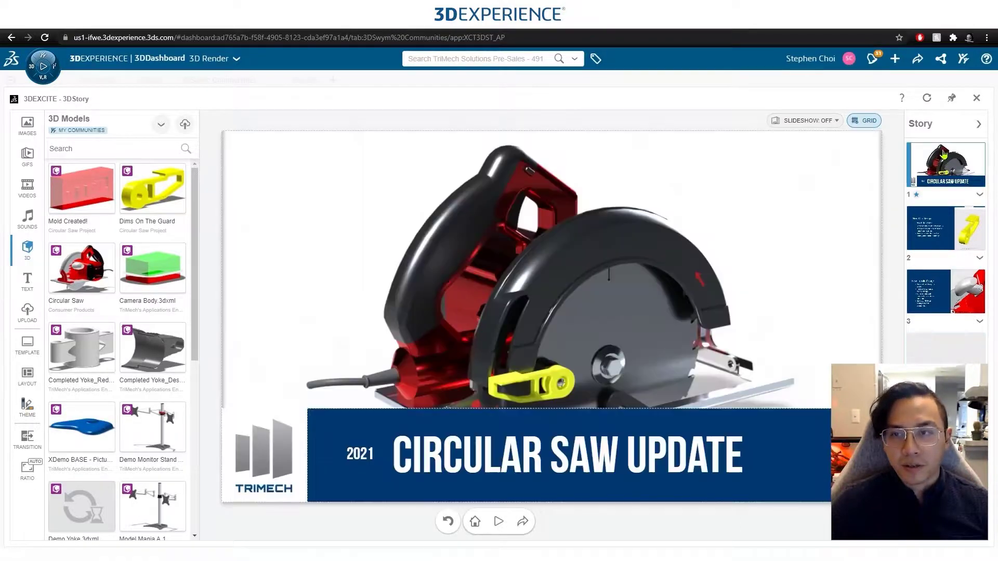
click(498, 521)
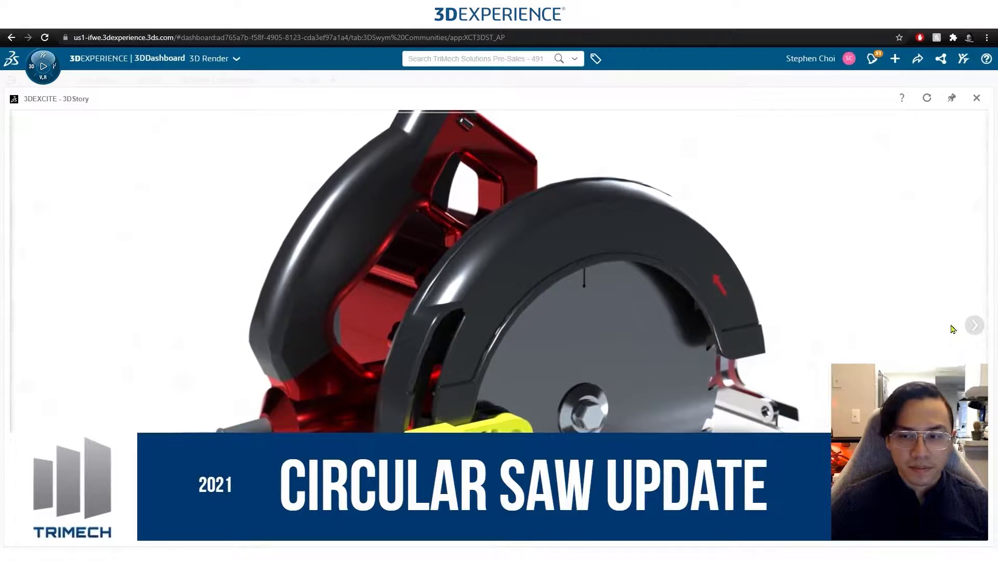
click(974, 328)
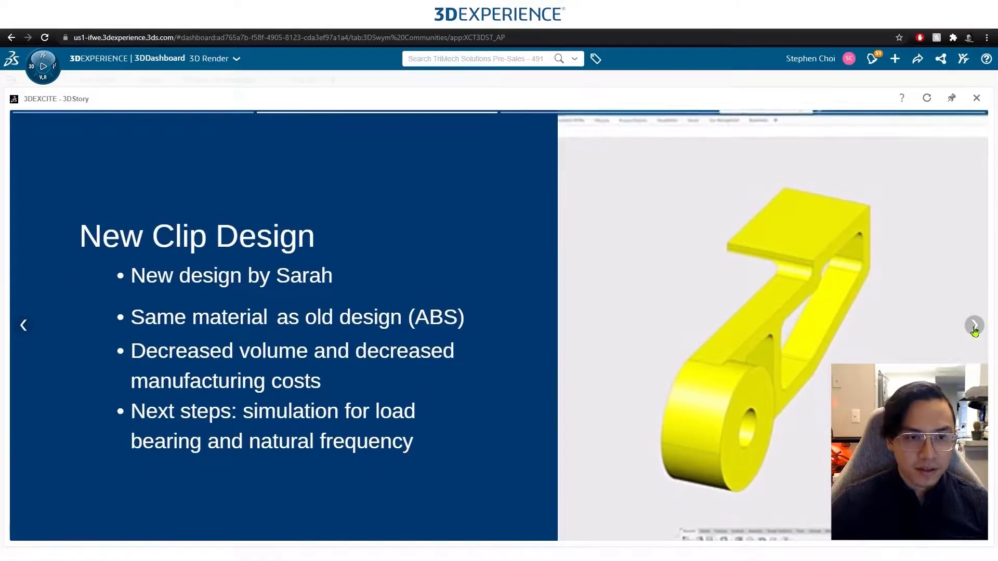
click(974, 327)
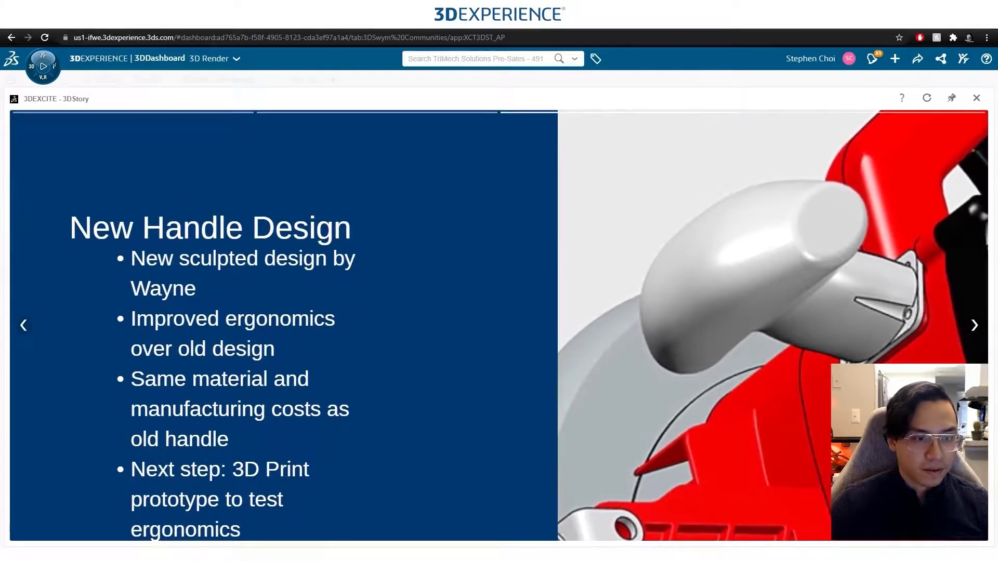
click(973, 327)
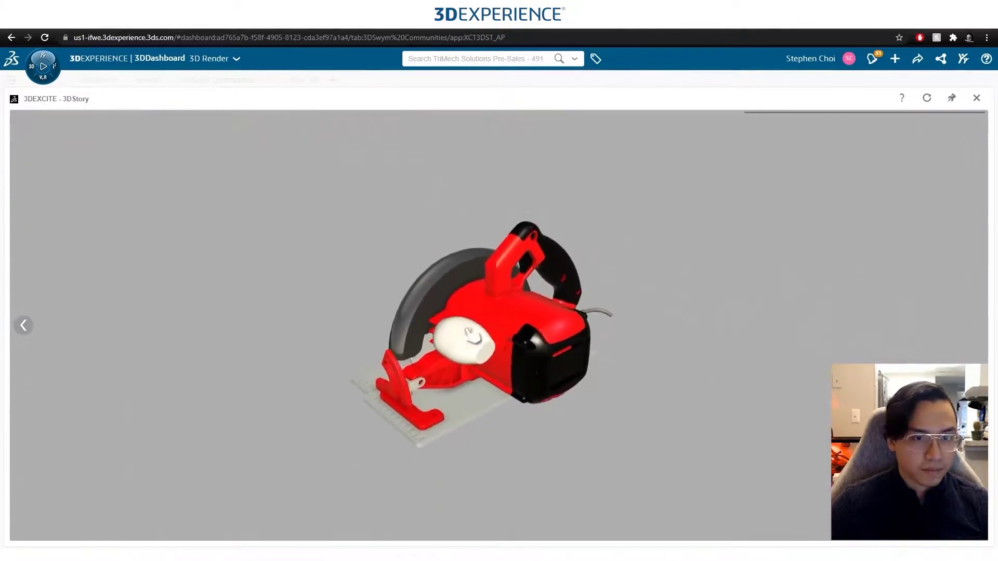
drag(490, 352, 555, 384)
scroll(640, 372, up, 3)
scroll(562, 363, down, 3)
key(Escape)
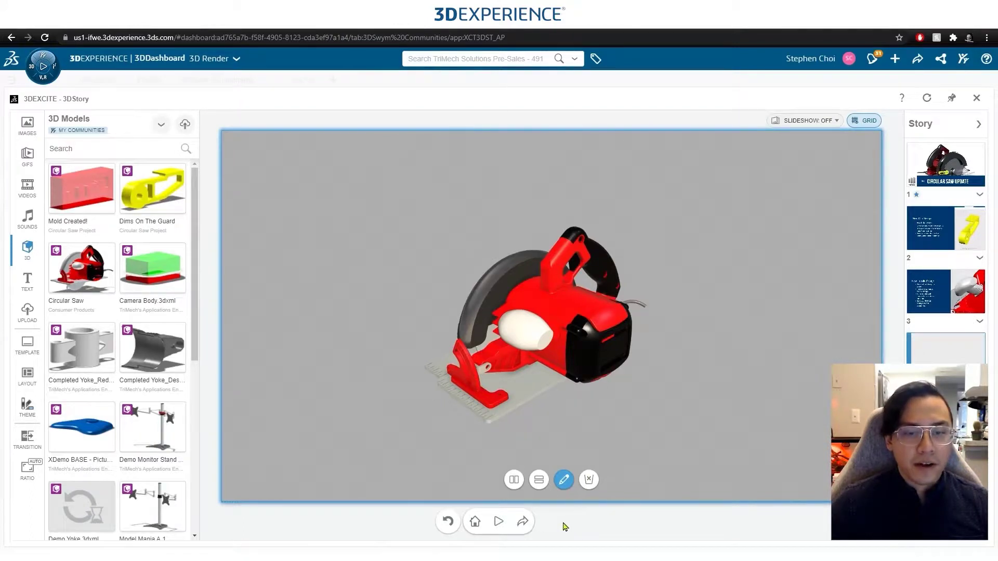
Publish the story to the Circular Saw Project community under the name "Circular Saw Update Presentation"
click(525, 522)
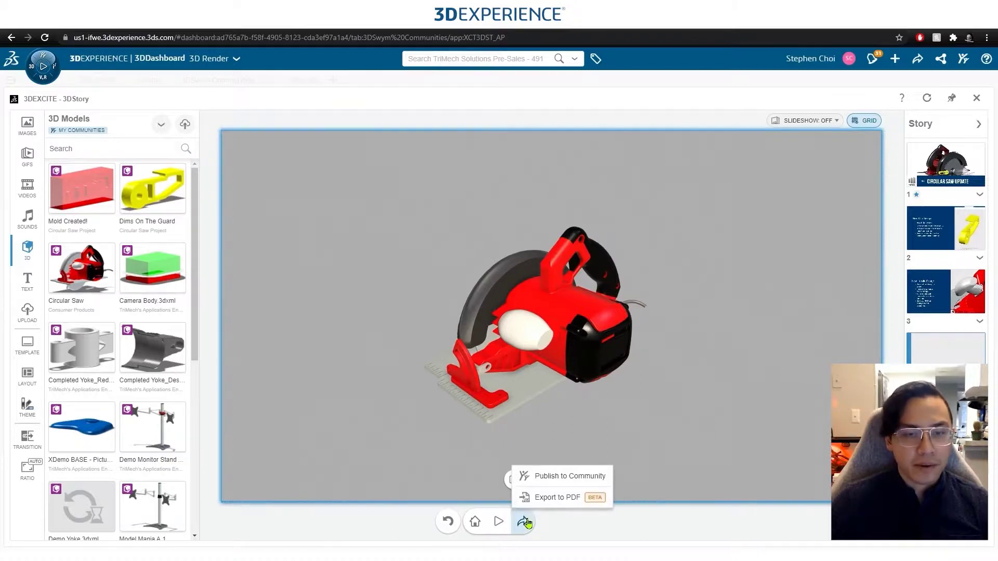
click(561, 479)
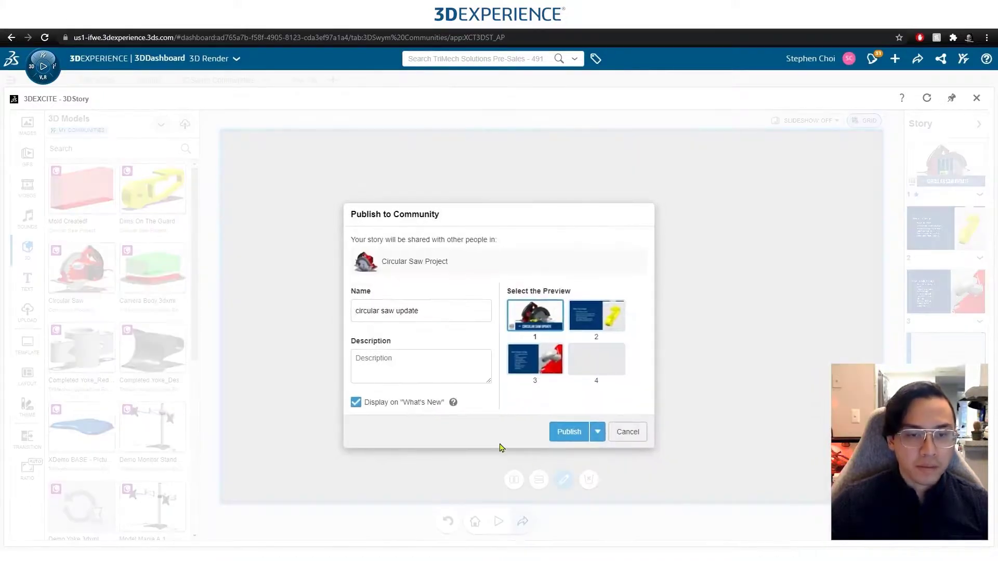
drag(453, 314, 349, 311)
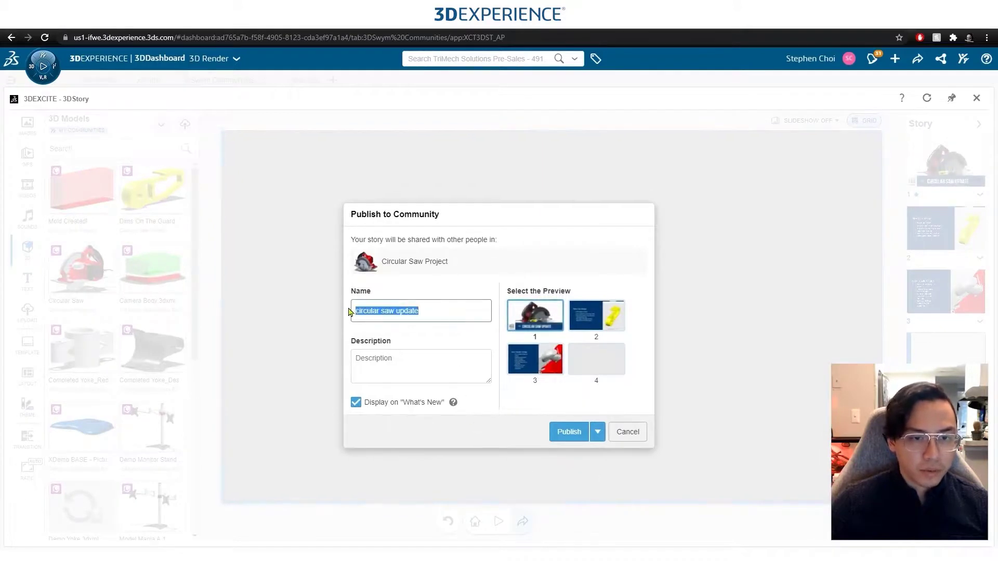
text(Cir)
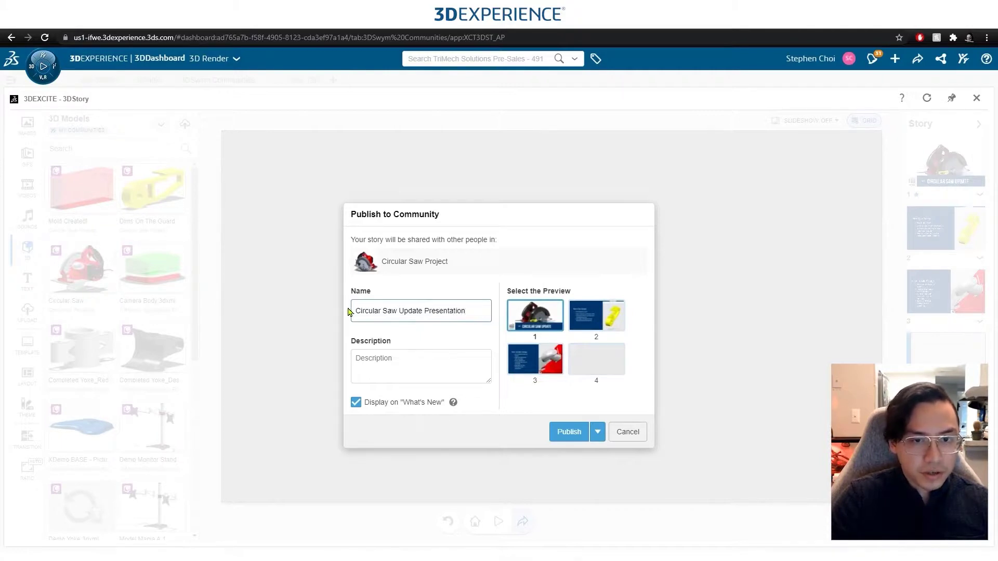
click(561, 436)
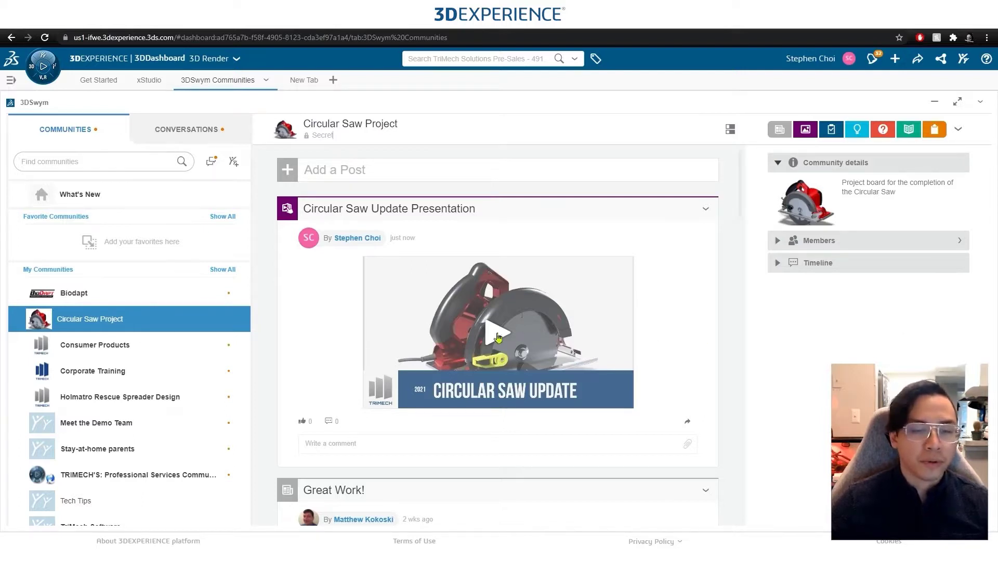
Play the published Circular Saw Update Presentation through to its 3D saw scene and switch to the TriMech website
click(499, 335)
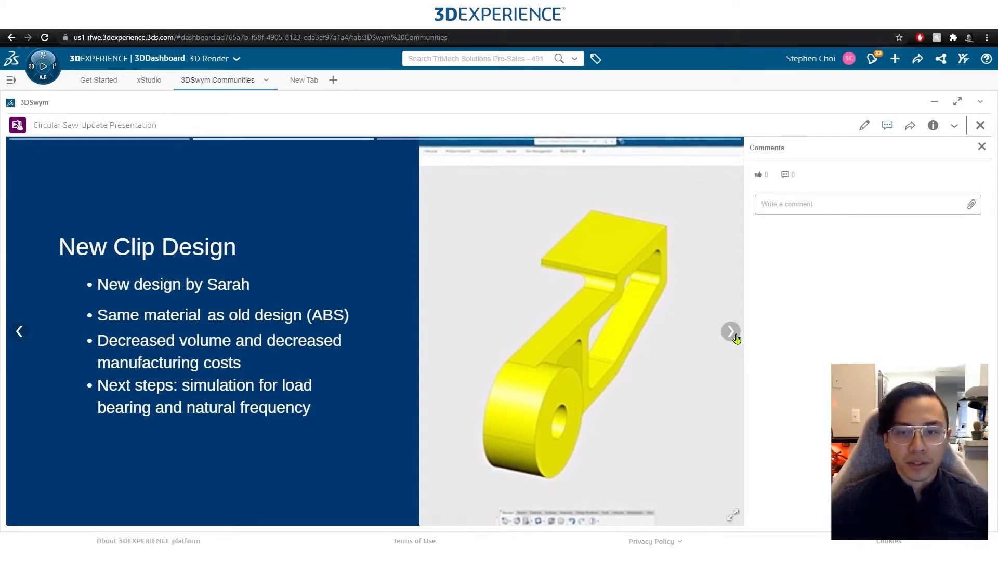
click(735, 336)
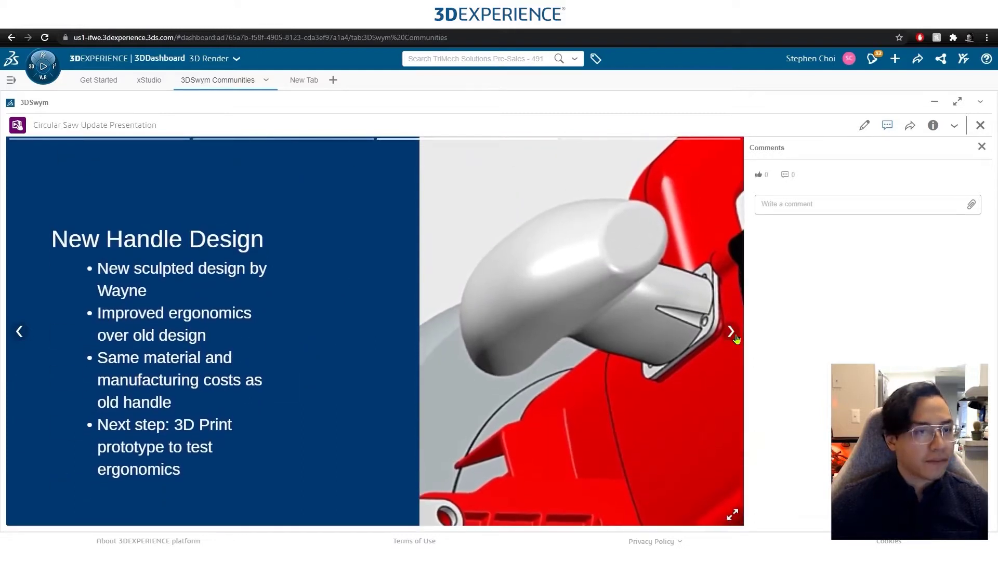
click(733, 333)
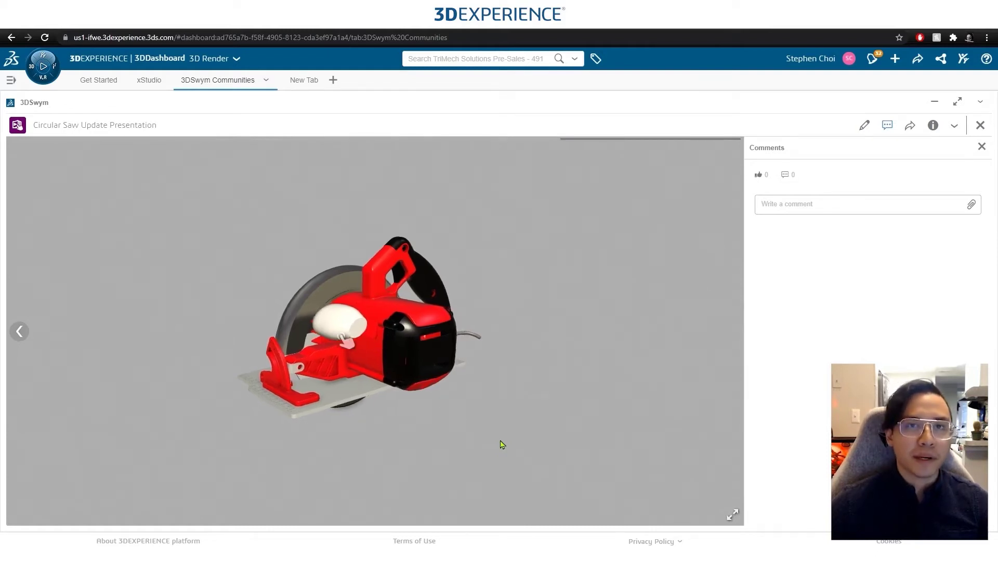
click(122, 19)
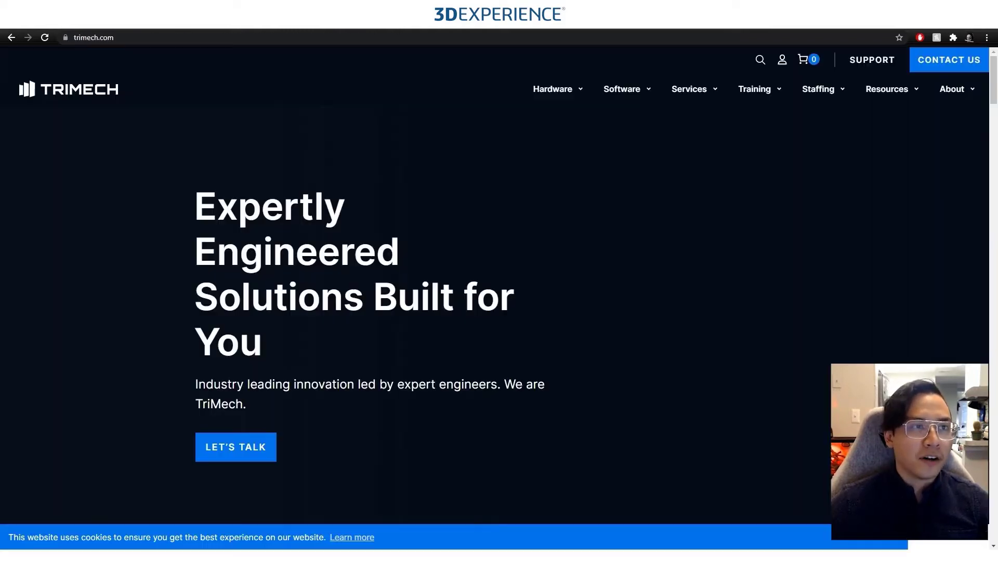